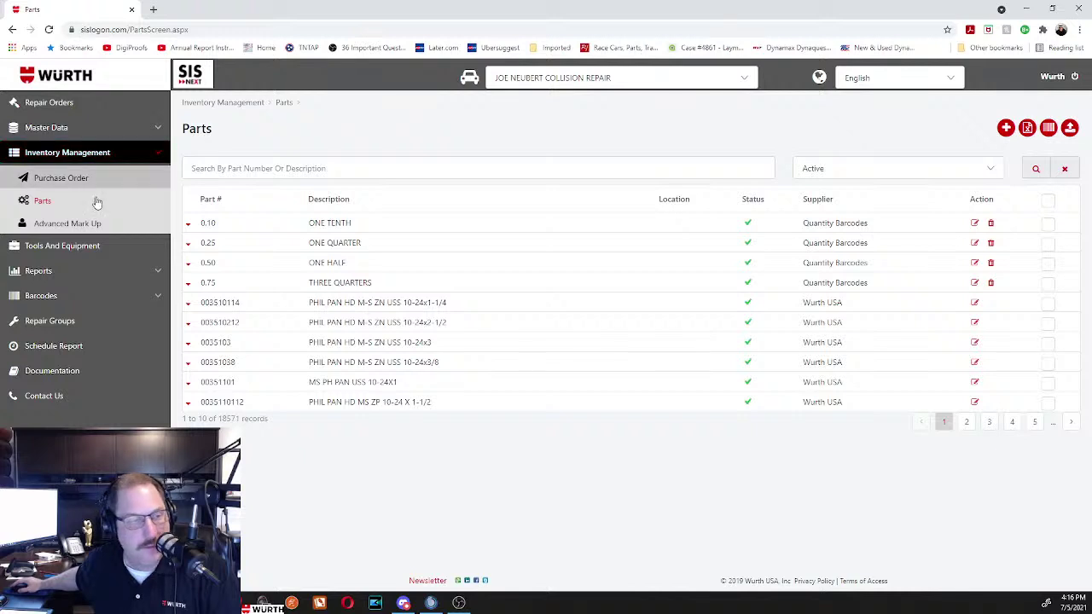
Step: Search the Advanced Mark Up manager for Wurth USA parts with the part number prefix 1501555
click(108, 222)
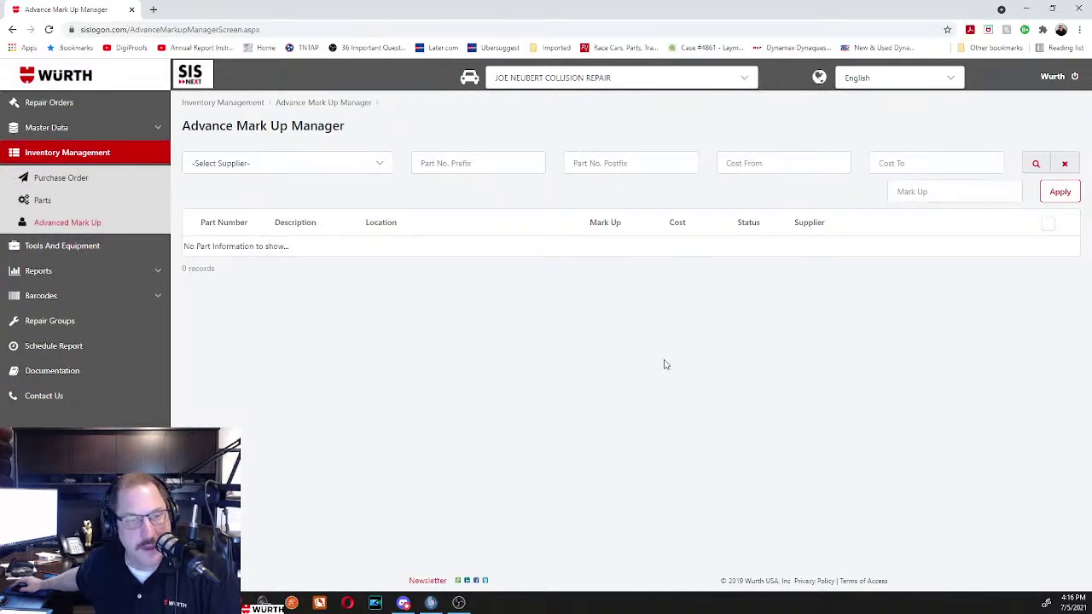
click(345, 164)
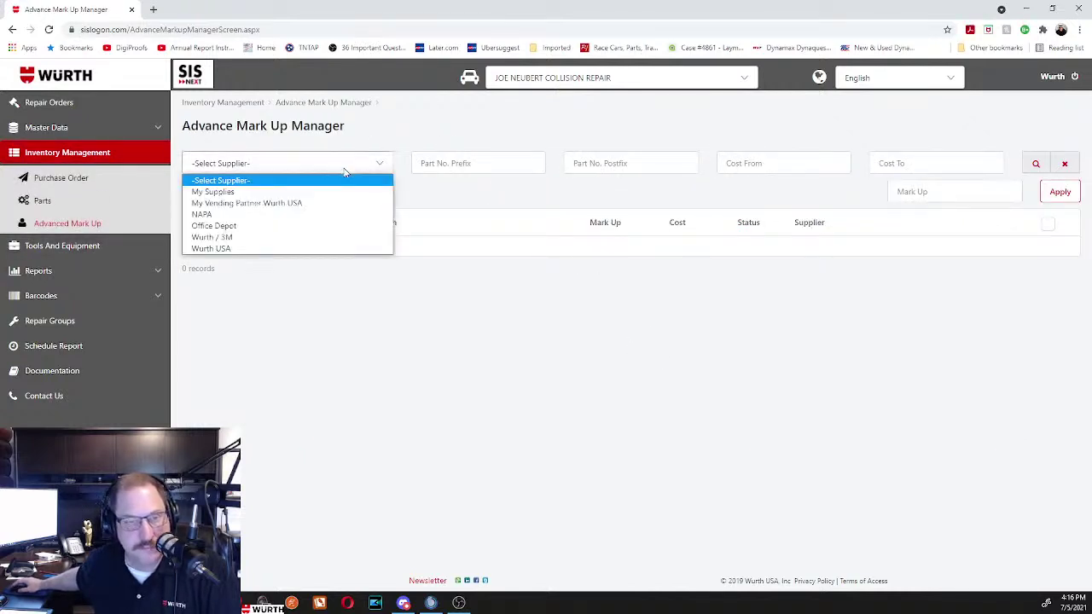
click(240, 249)
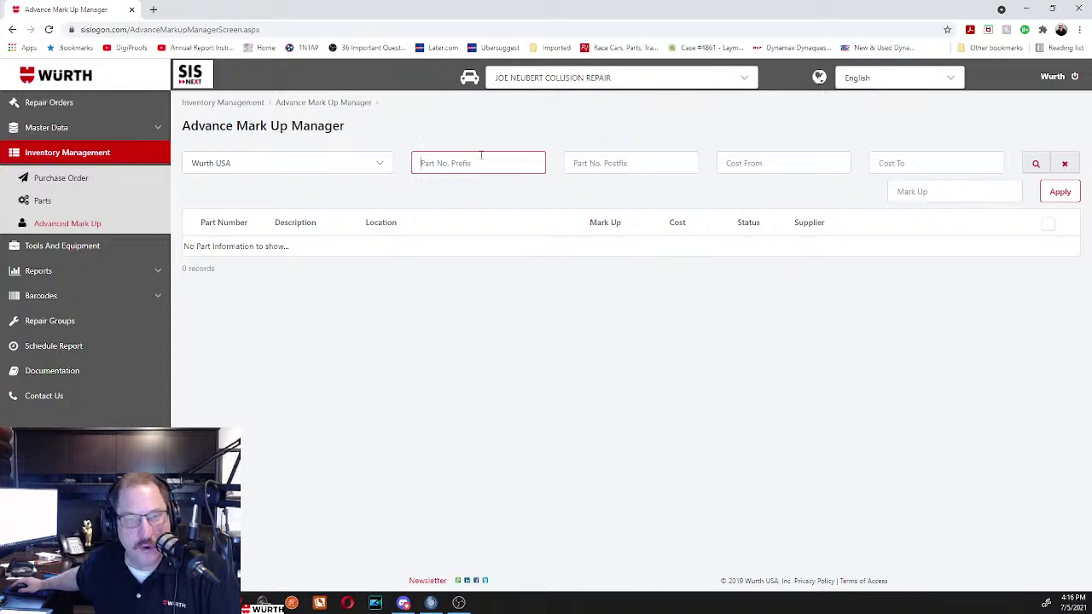
text(1501555)
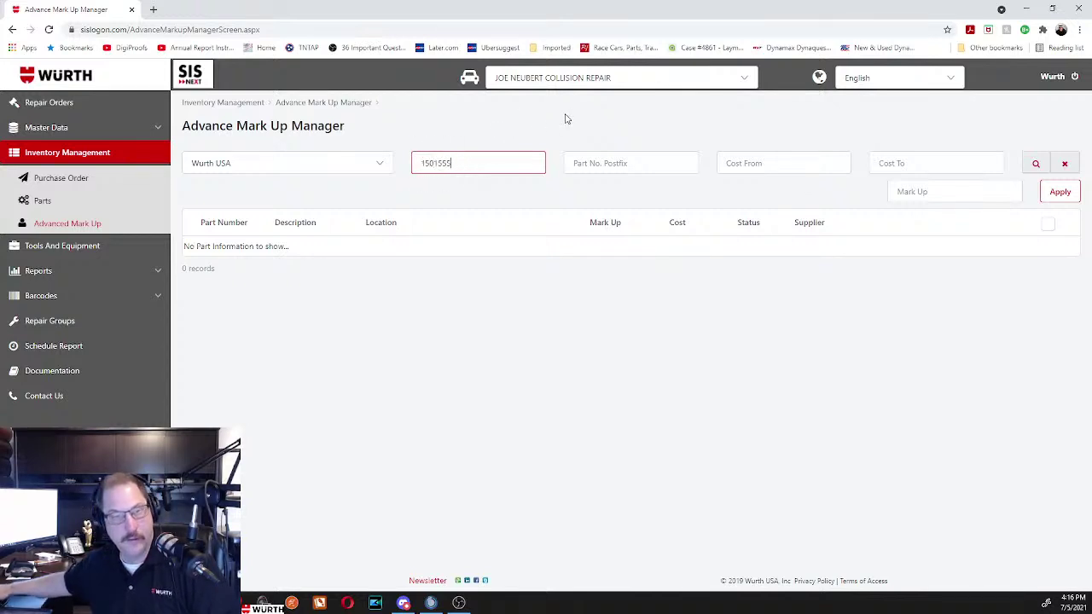
click(1035, 164)
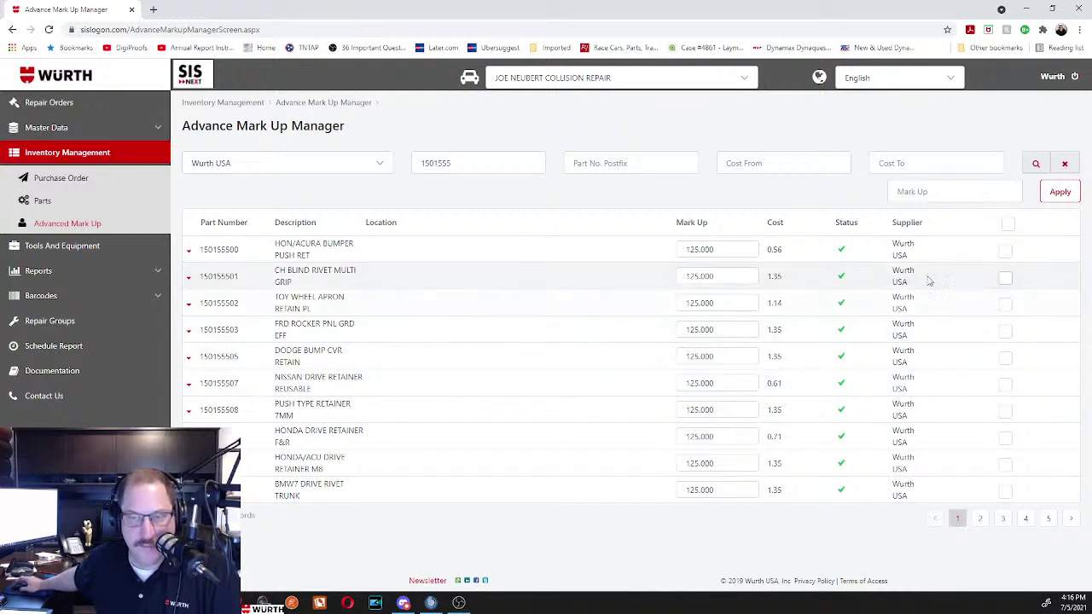
Step: Narrow the mark-up search to parts costing from .01 to .25
click(753, 162)
text(.01)
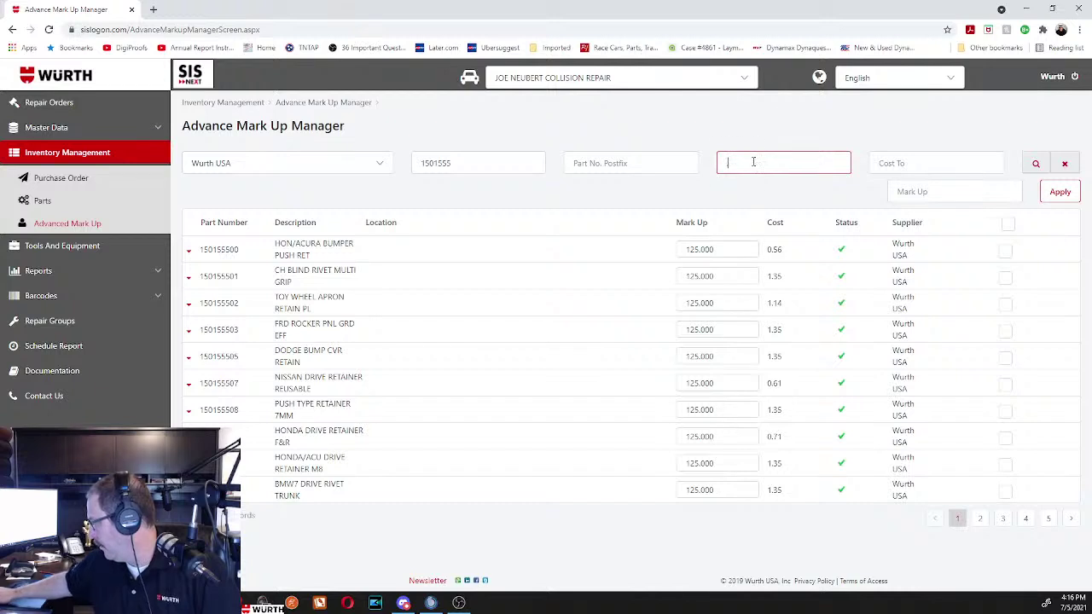
click(891, 162)
text(.25)
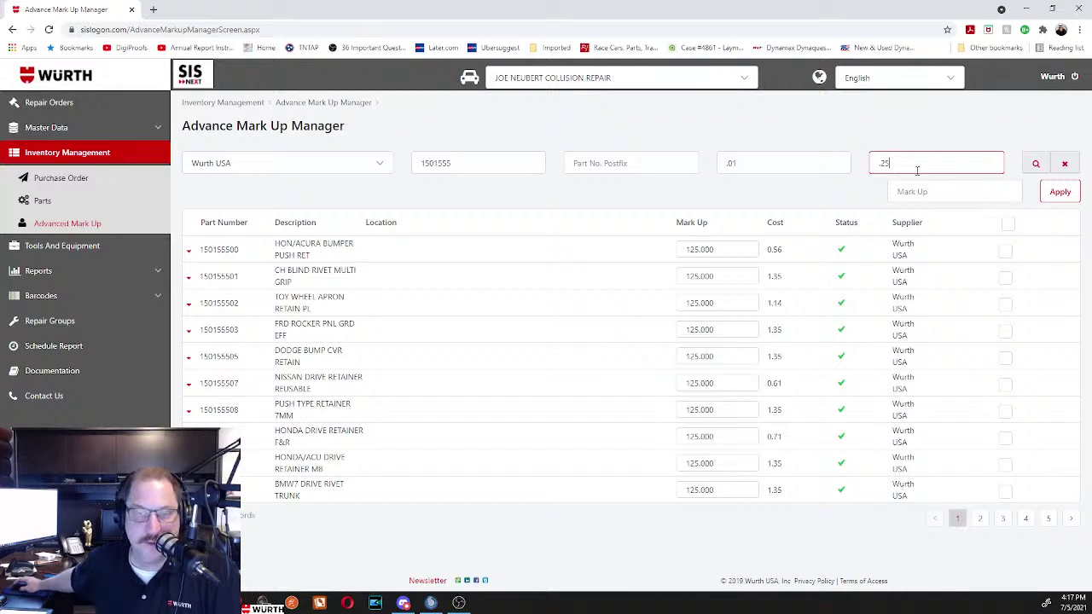
click(1036, 167)
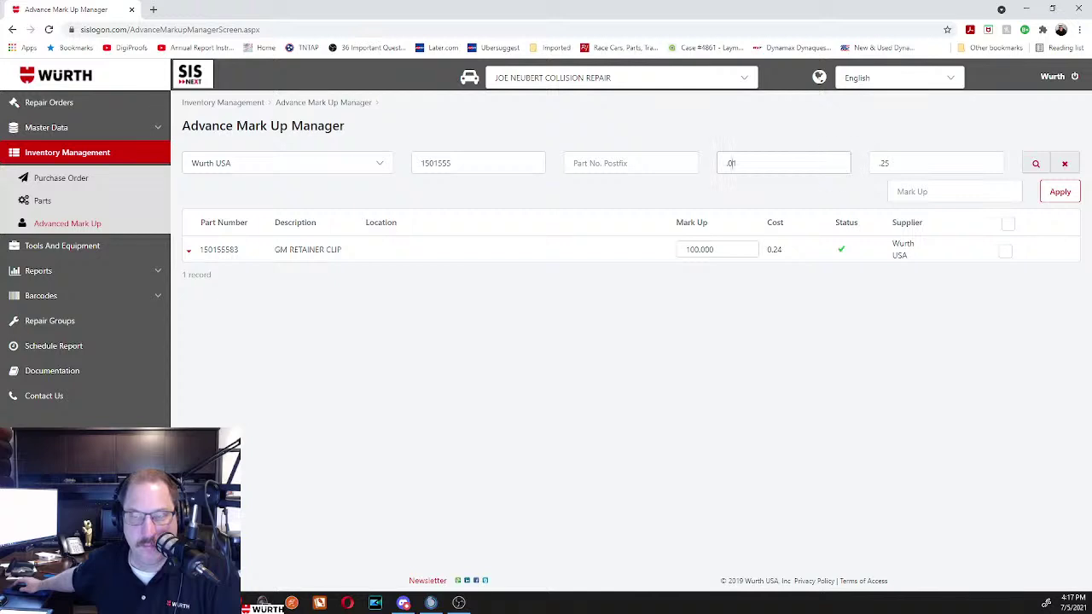
Step: Widen the mark-up search to costs up to 1.0 and highlight the part number of the Nissan drive retainer
double_click(906, 162)
key(BackSpace)
text(1.0)
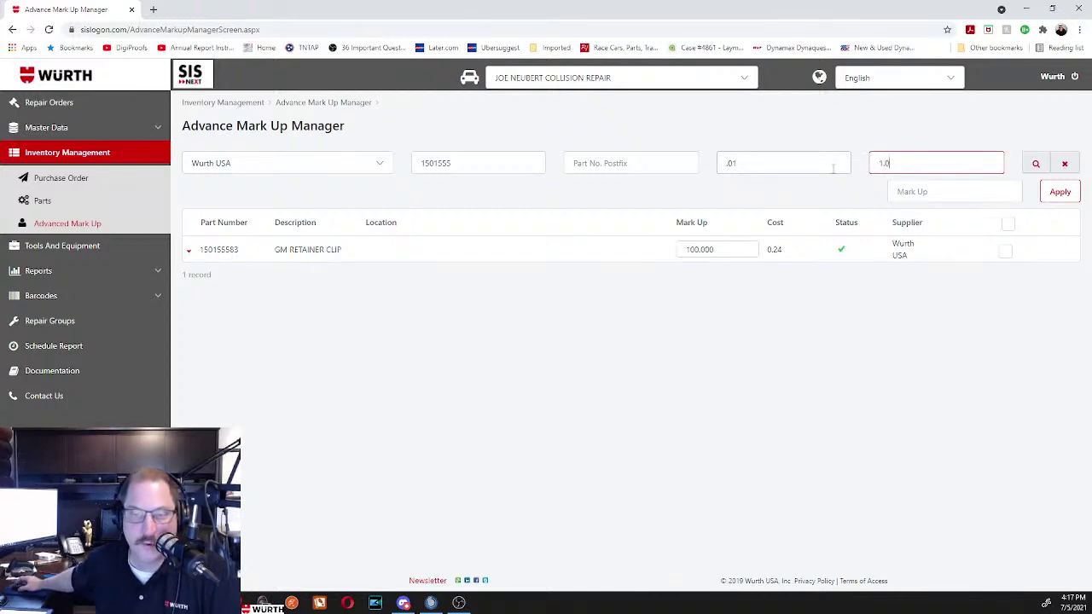
click(1036, 164)
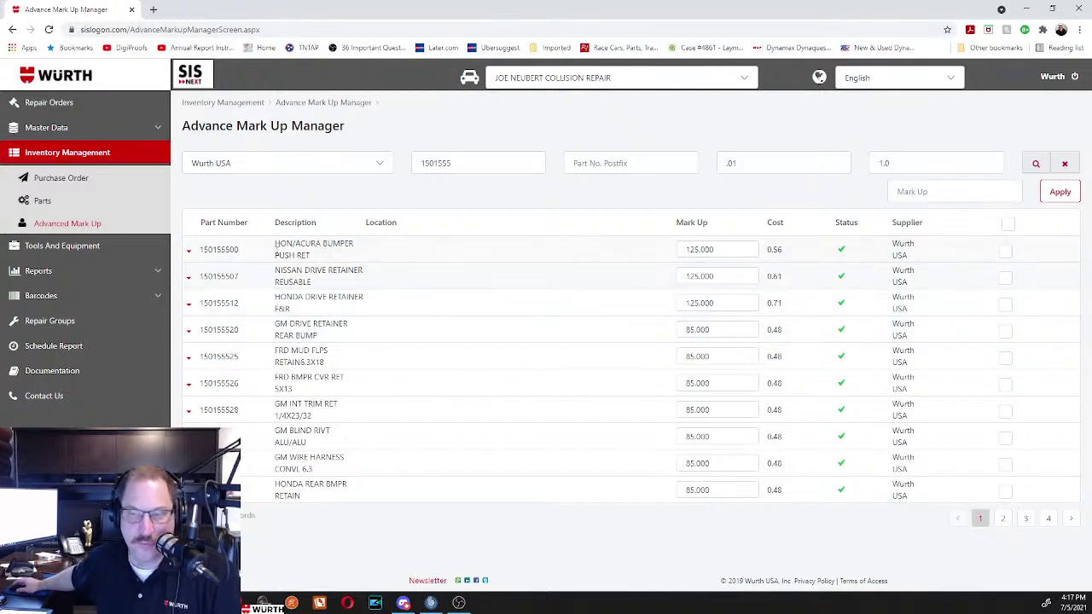
drag(242, 279, 195, 282)
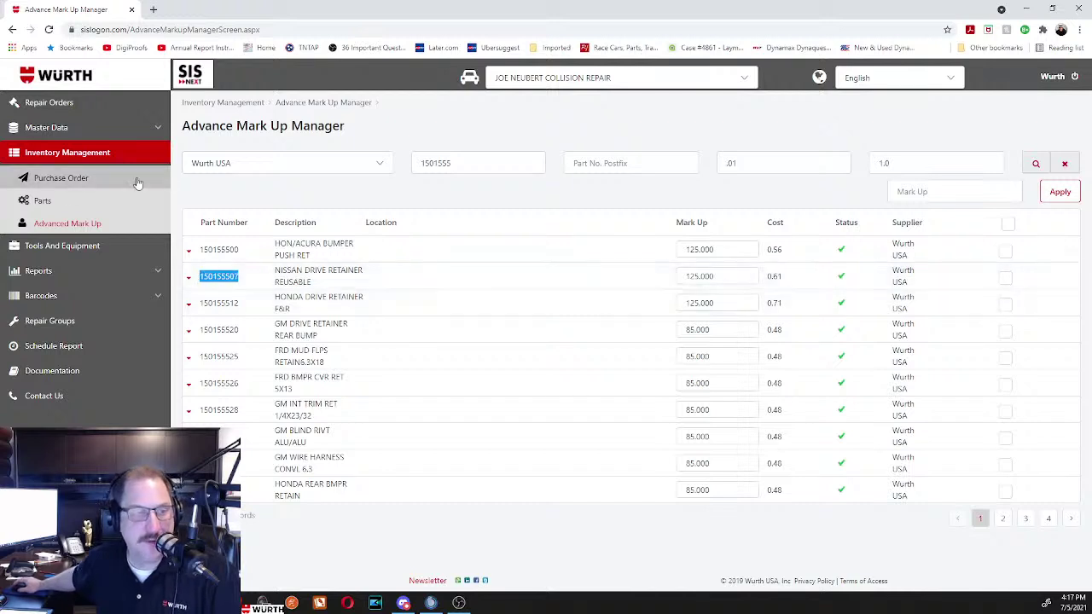
Step: Open the inventory Parts list and start a search by part number or description
click(70, 202)
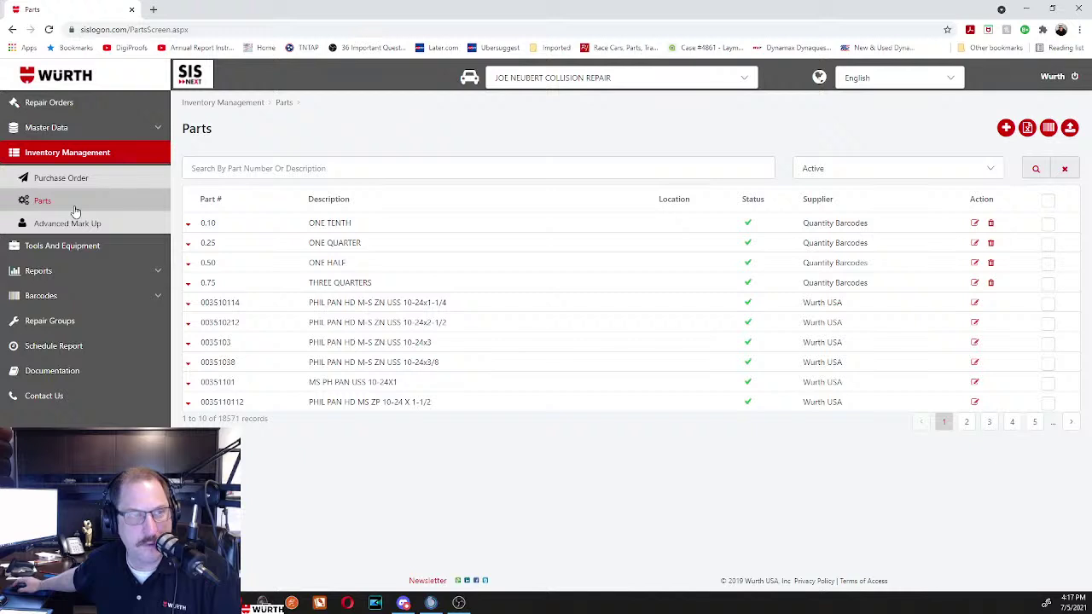
click(314, 169)
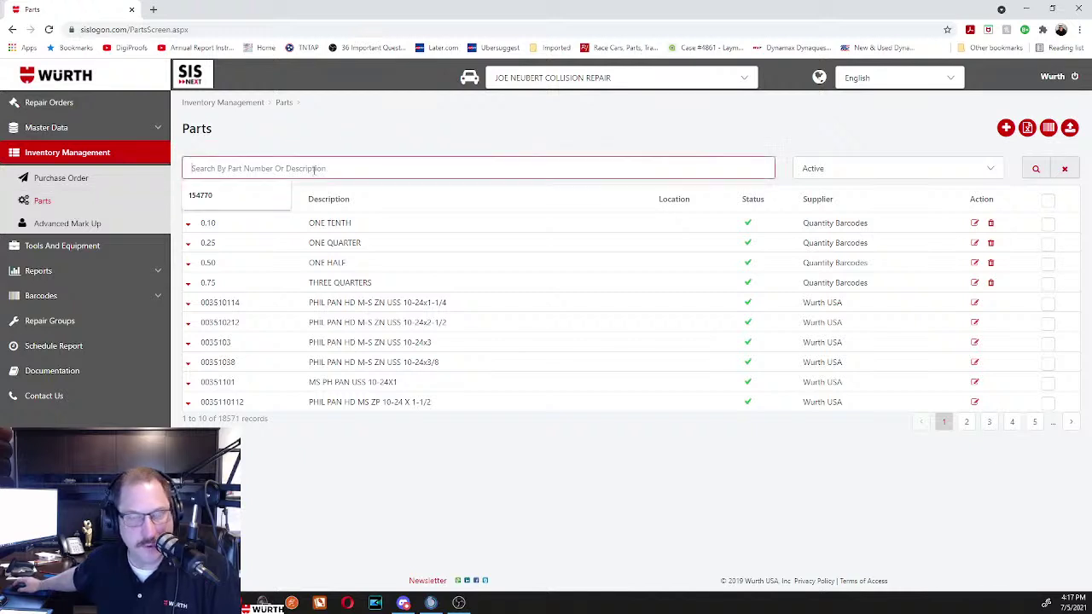
text(https://www.youtube.com/watch?v=1IGk8FaVnjmC)
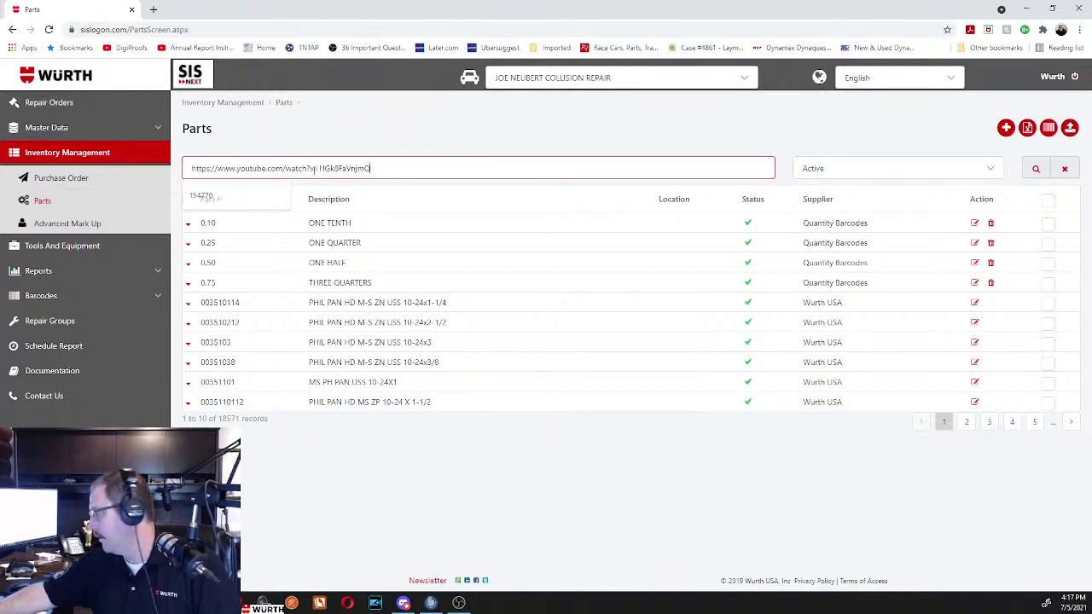
key(F11)
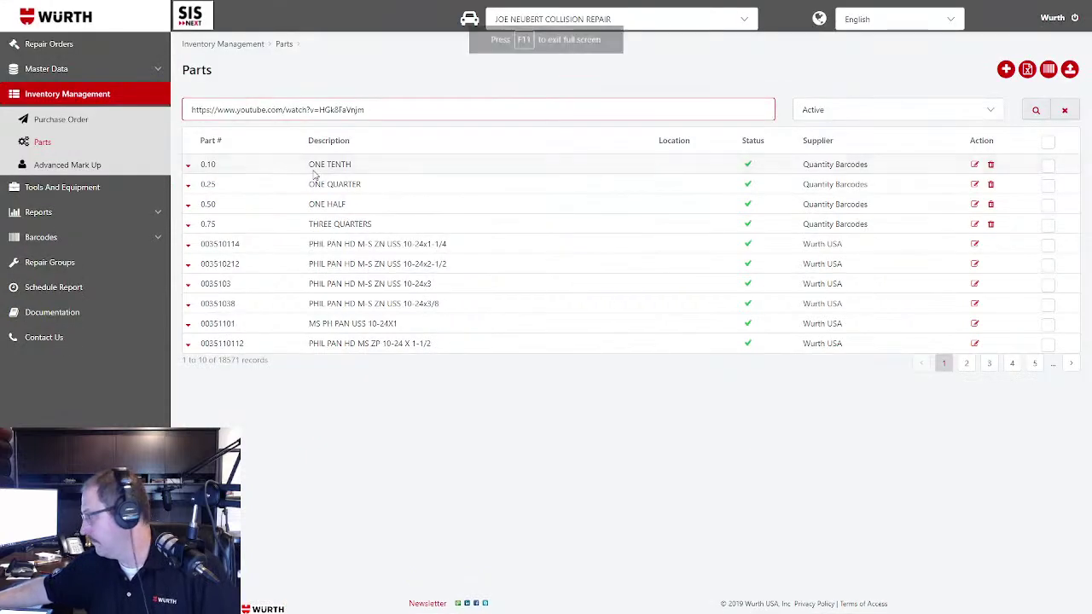
key(BackSpace)
key(BackSpace)
key(BackSpace)
key(BackSpace)
key(BackSpace)
key(BackSpace)
key(BackSpace)
key(BackSpace)
key(BackSpace)
key(BackSpace)
key(BackSpace)
key(BackSpace)
key(BackSpace)
key(BackSpace)
key(BackSpace)
key(BackSpace)
key(BackSpace)
key(BackSpace)
key(BackSpace)
key(BackSpace)
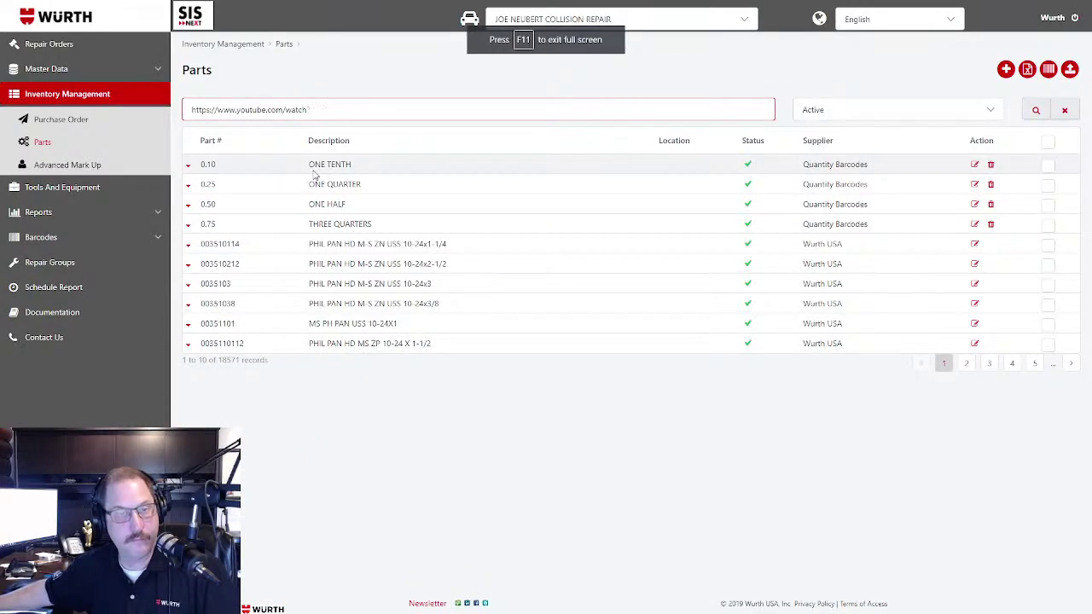
Step: Search the parts list for 15015550 and open the NISSAN DRIVE RETAINER REUSABLE part for editing
text(15015550)
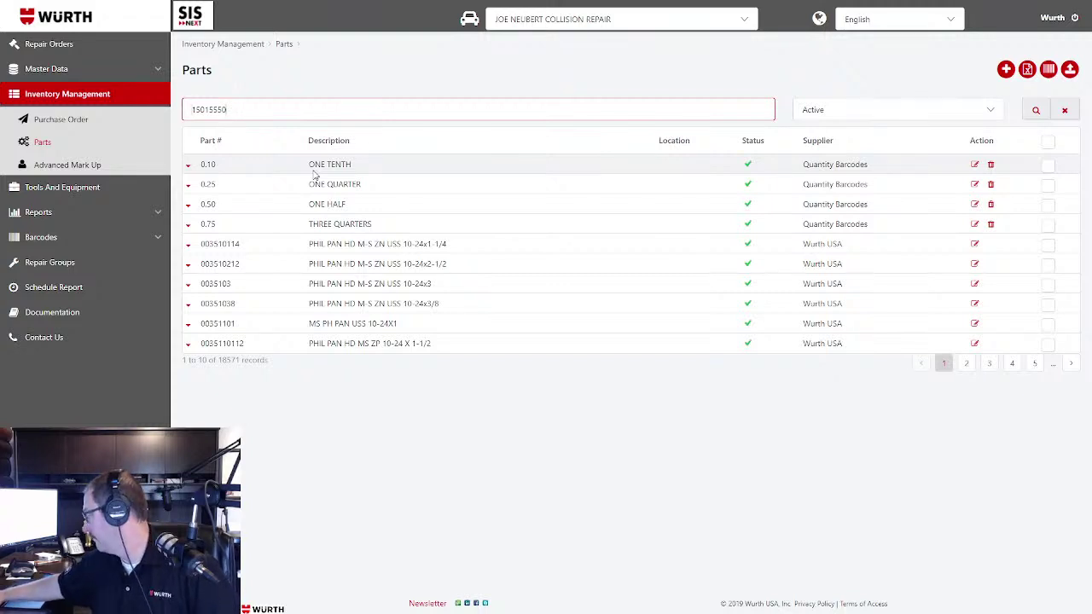
key(Return)
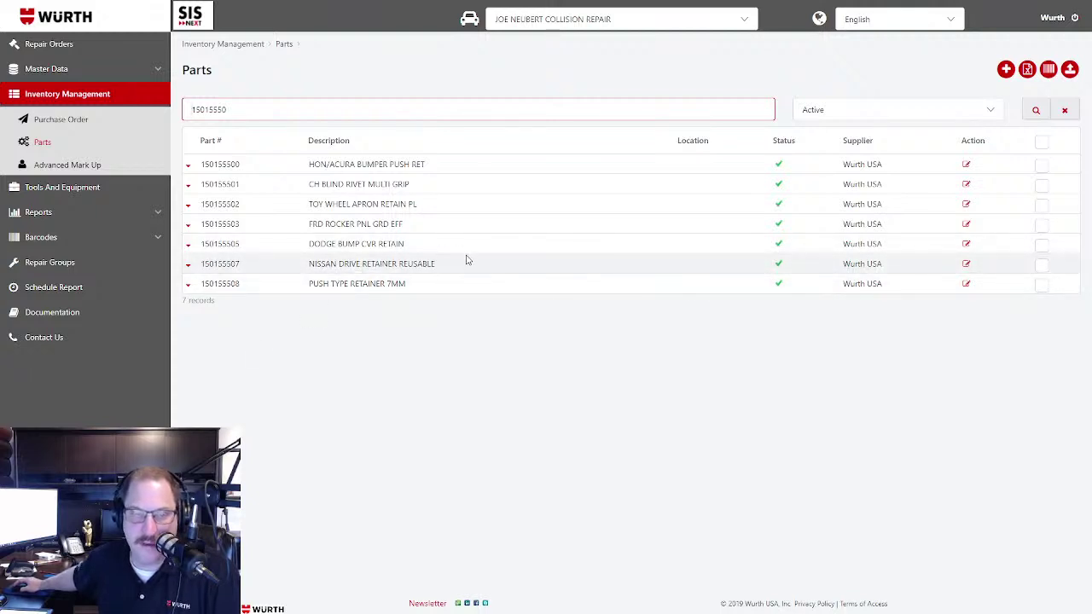
click(966, 267)
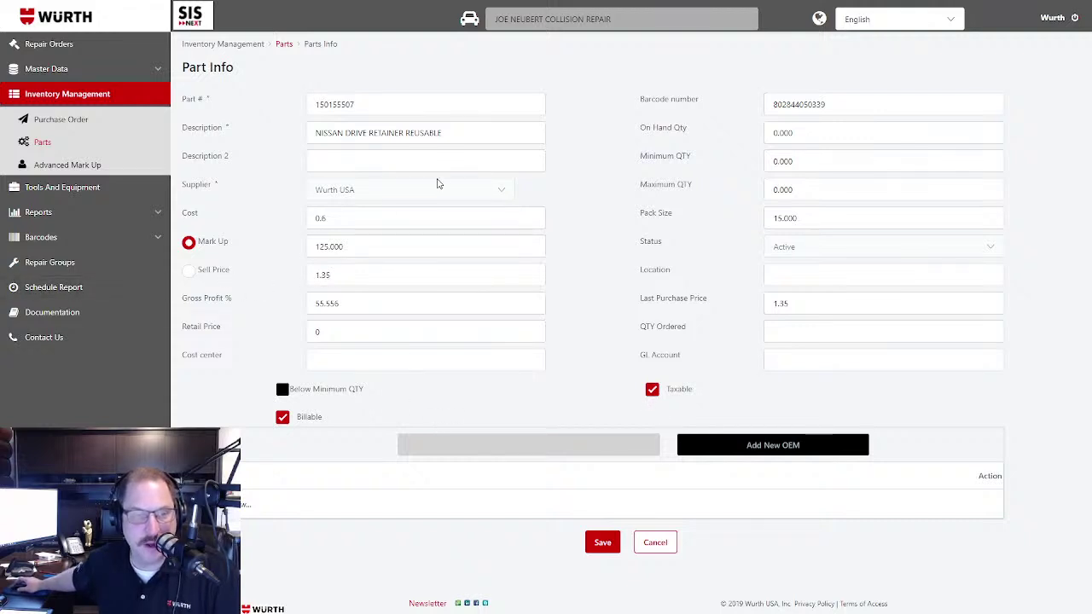
Step: Switch the part's pricing basis from Mark Up to Sell Price and set the sell price to 1.85
drag(338, 278, 318, 282)
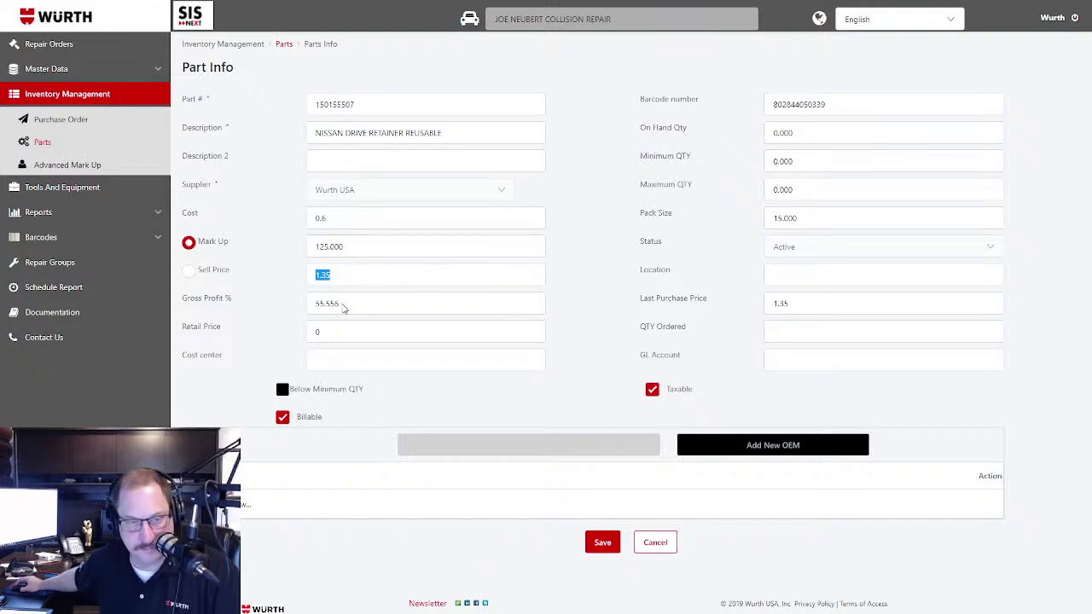
double_click(358, 244)
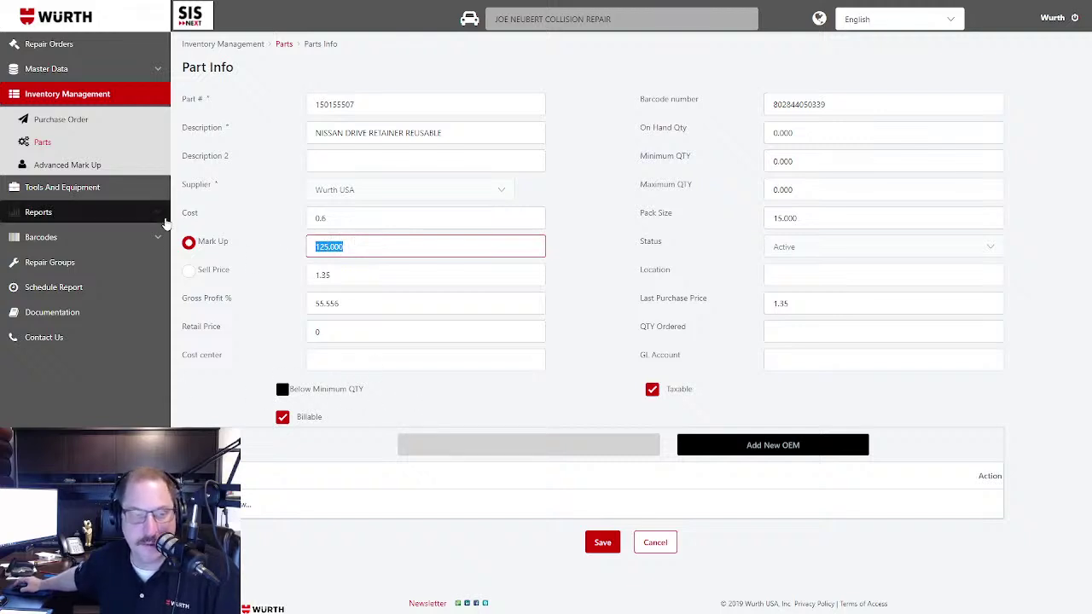
click(189, 271)
drag(343, 274, 300, 282)
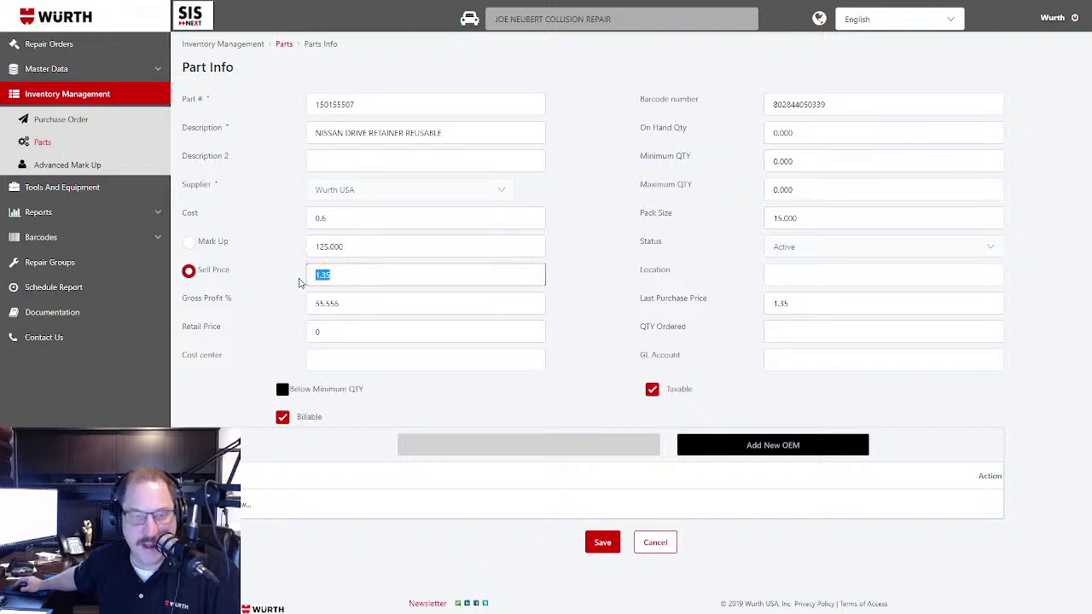
click(299, 283)
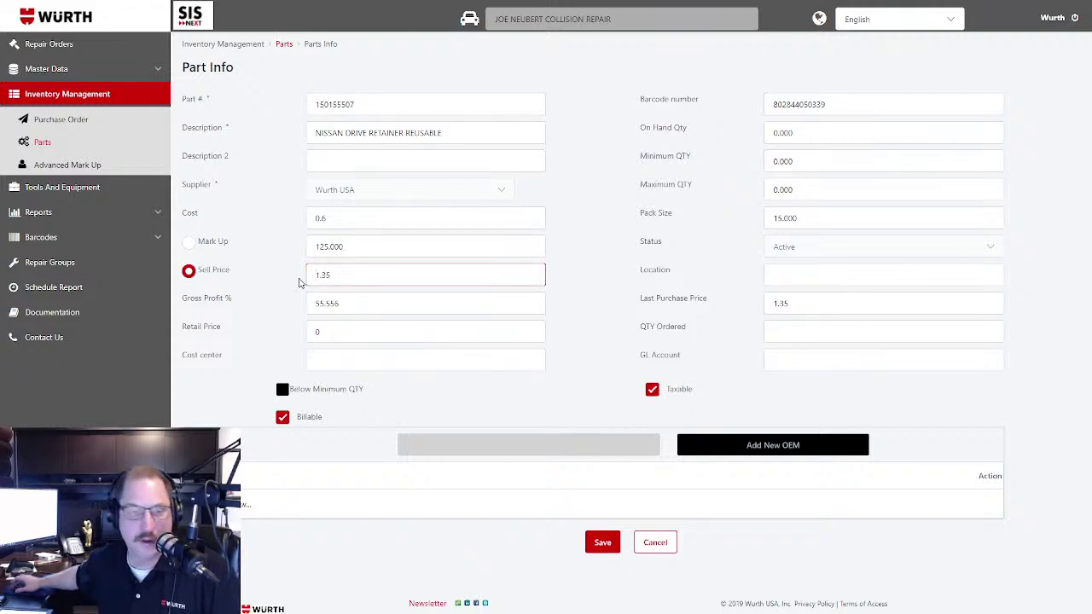
drag(345, 275, 305, 279)
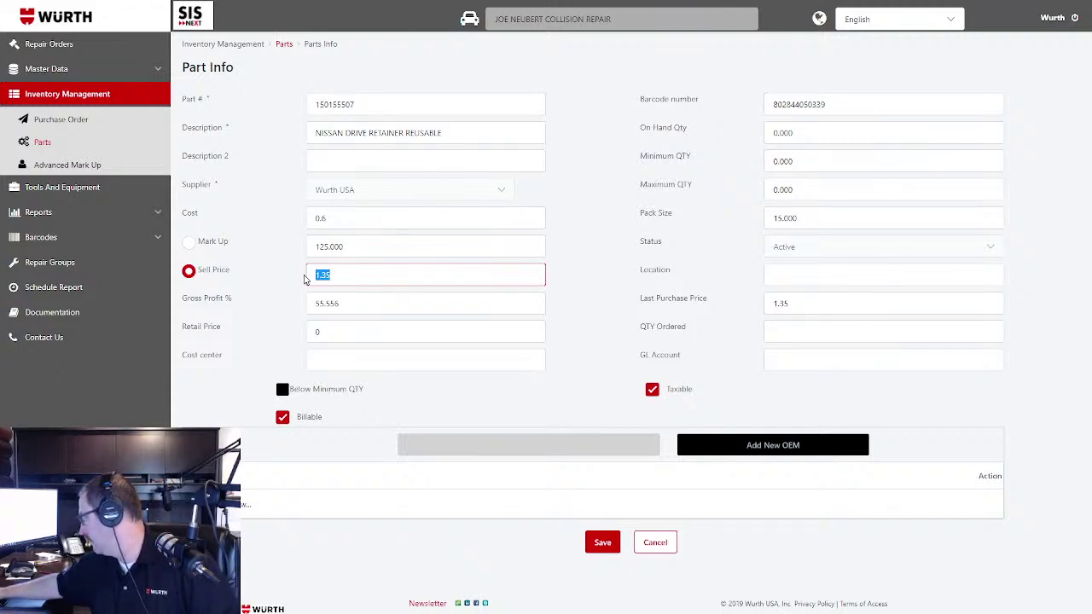
text(1.85)
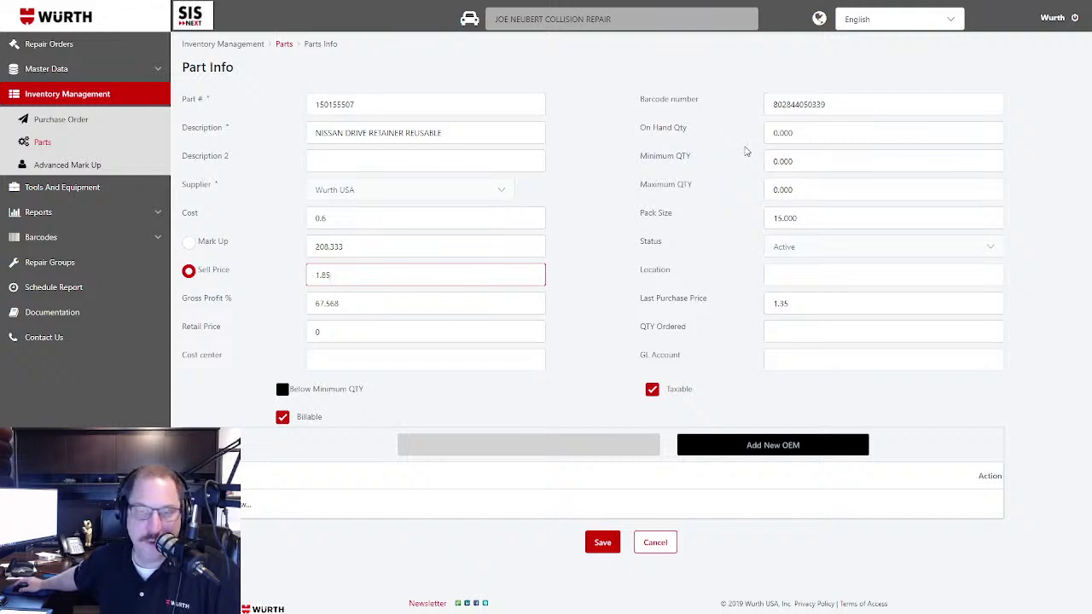
Step: Set the part's minimum quantity to 30 and save the part information
click(800, 160)
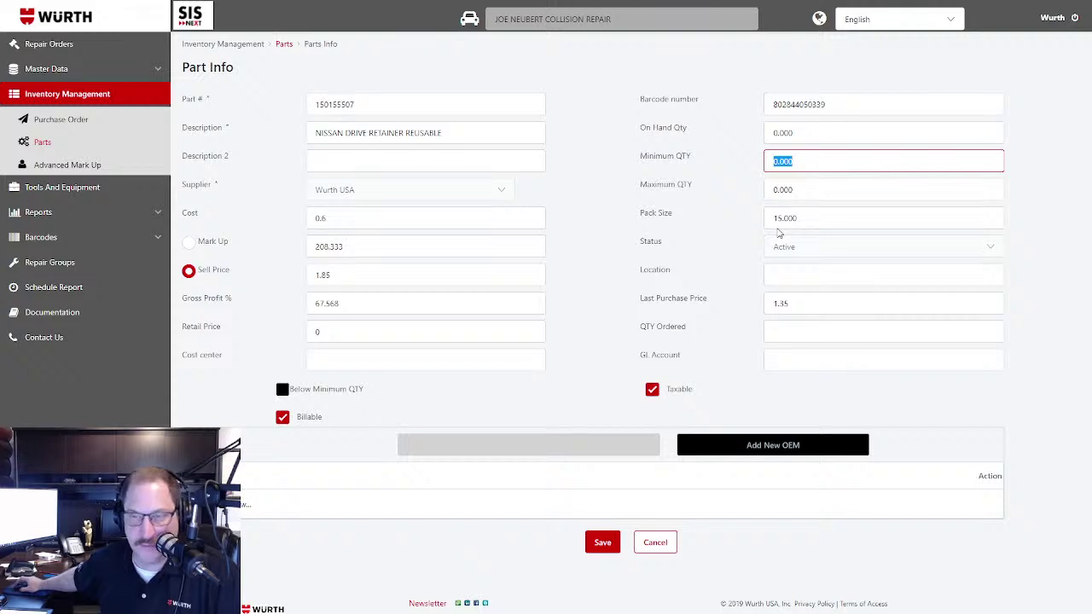
text(30)
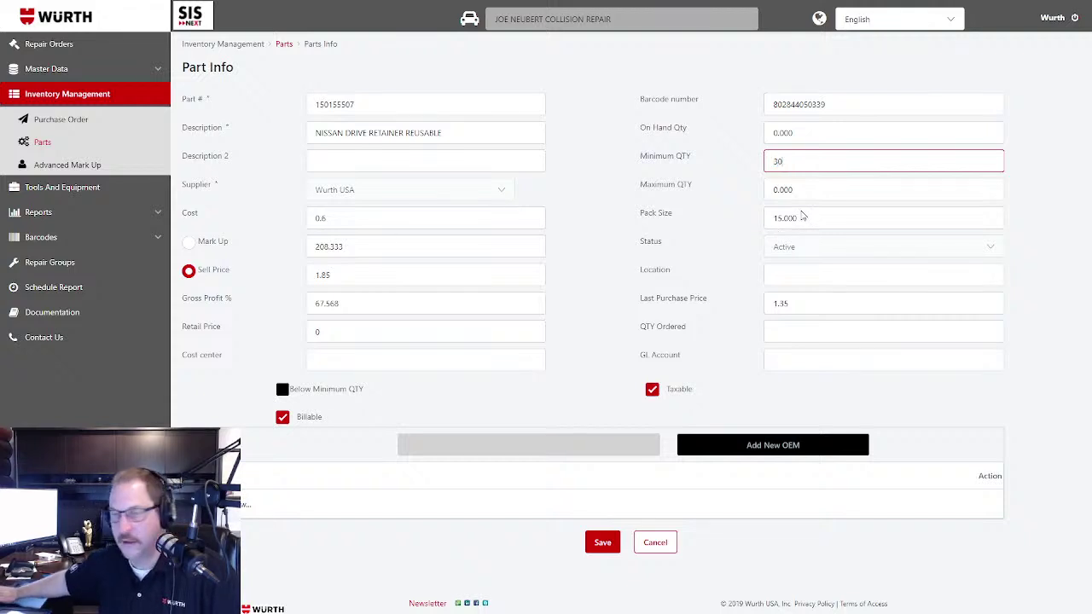
click(922, 455)
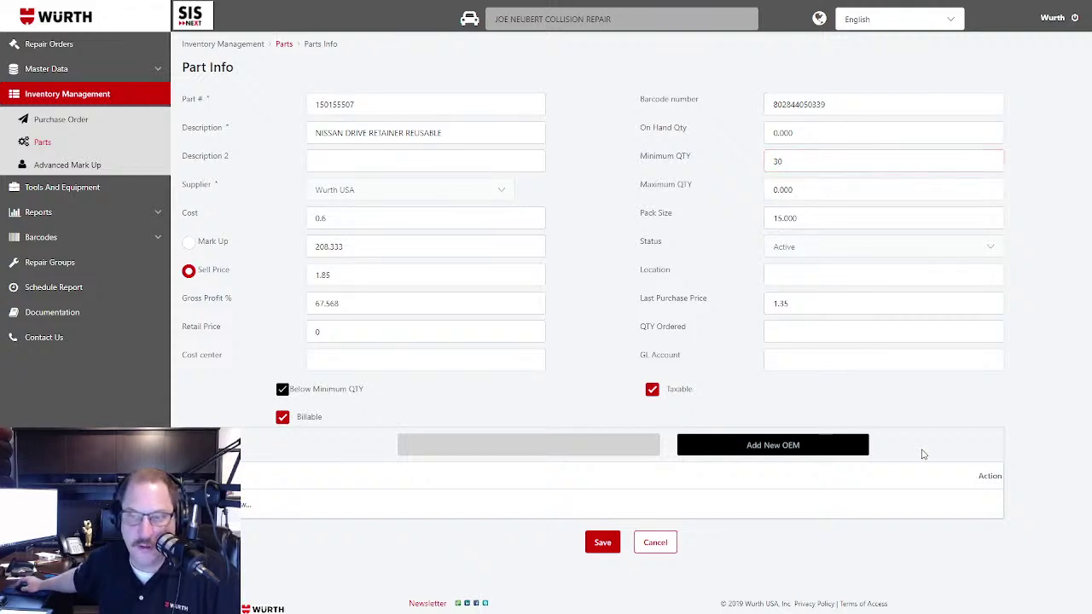
click(604, 542)
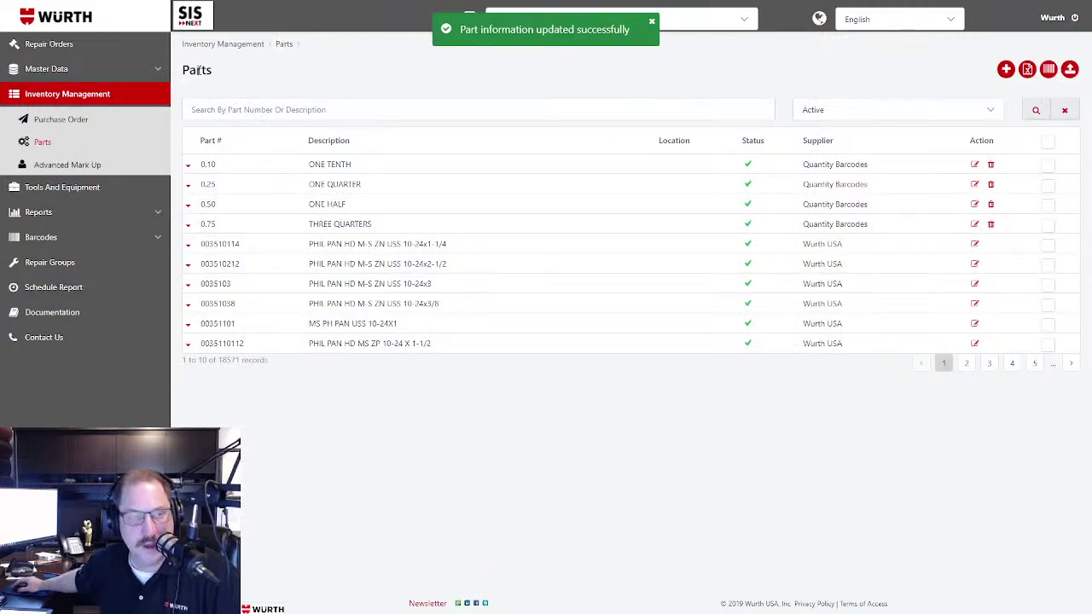
Step: Go to the open repair orders, advance to page 15, and open the last order on that page for editing
click(85, 44)
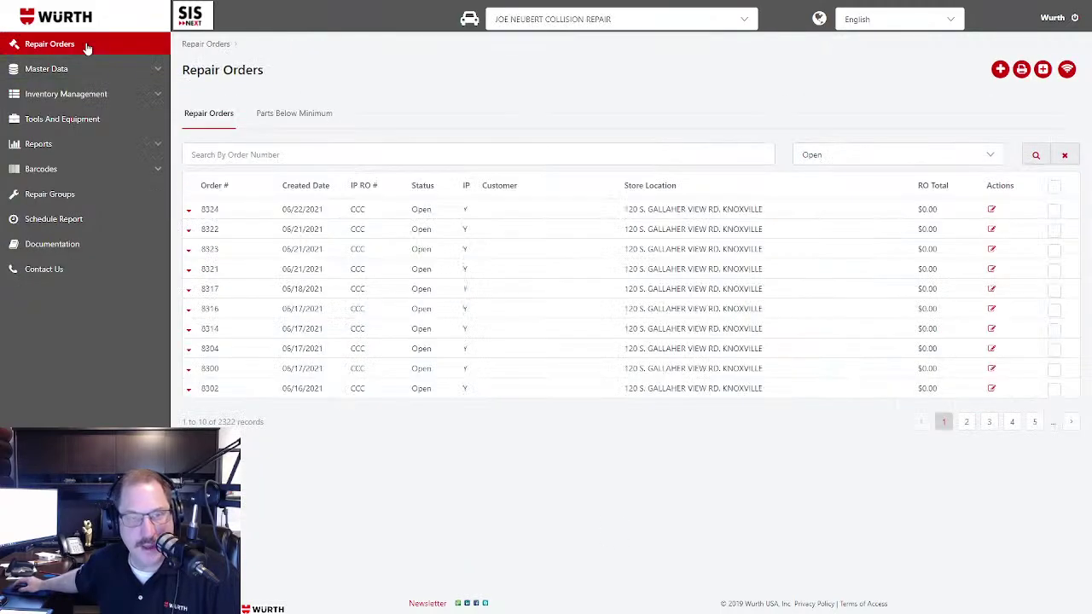
click(1033, 422)
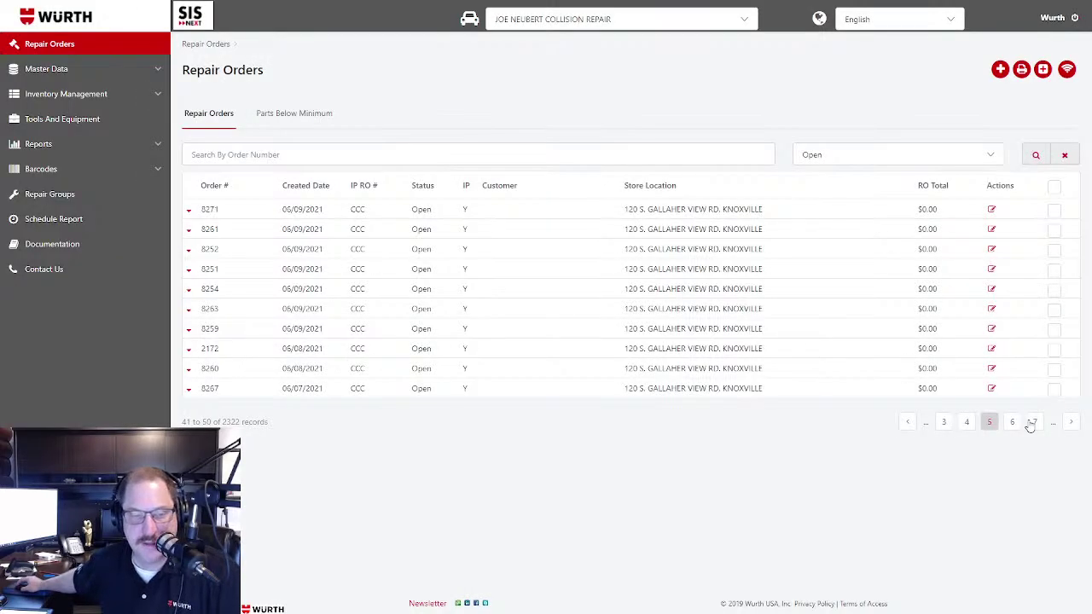
click(1032, 424)
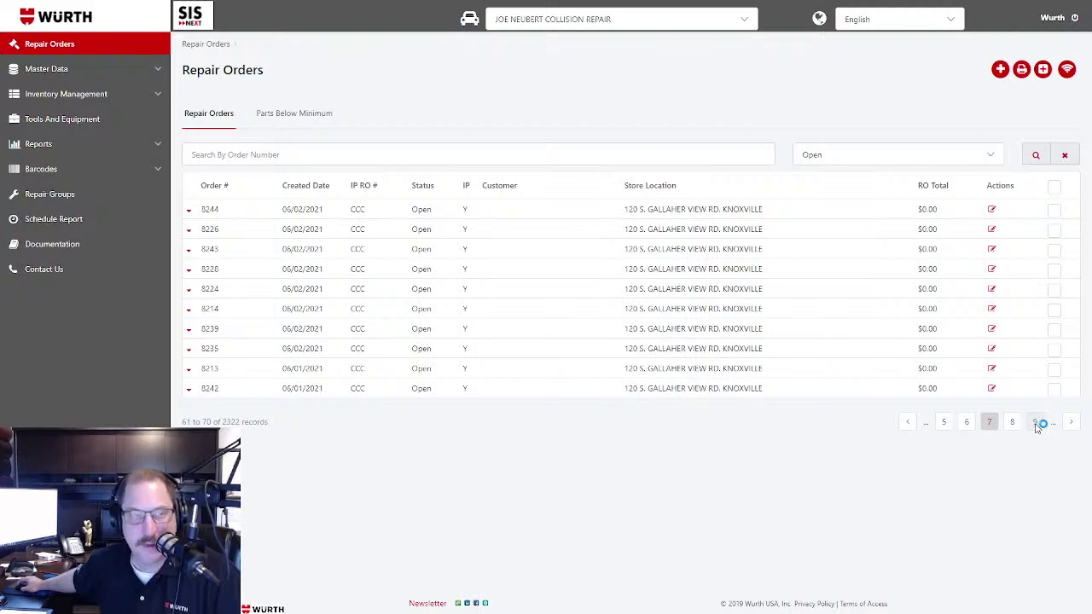
click(1035, 423)
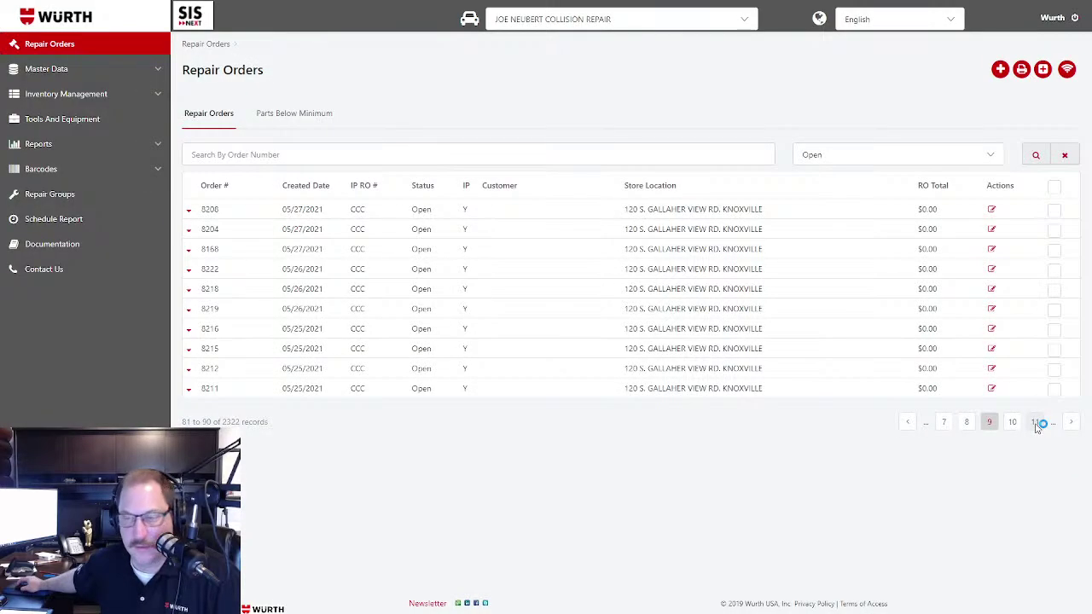
click(1035, 423)
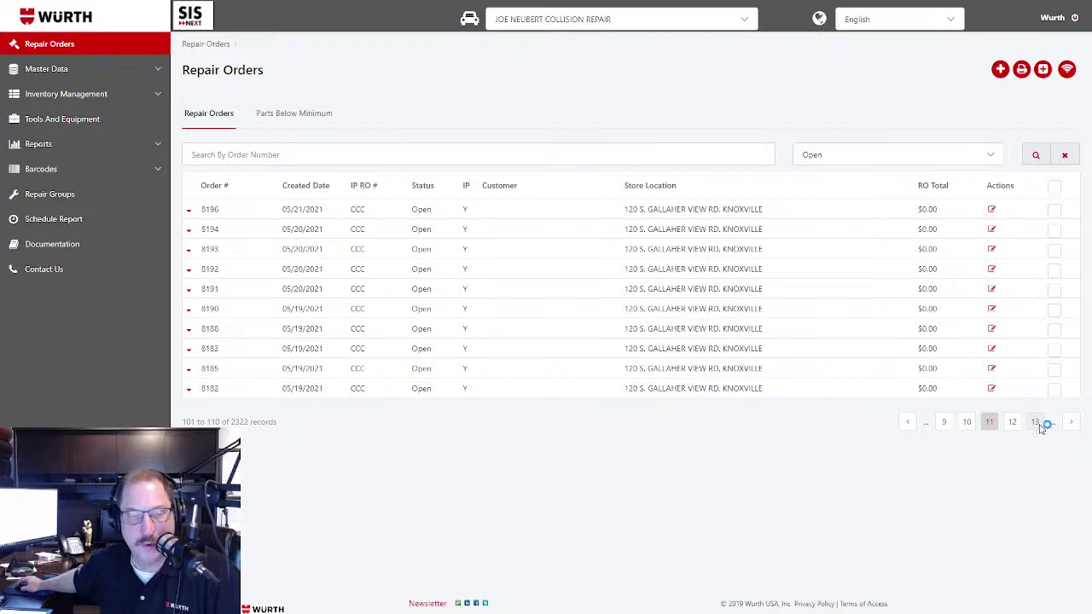
click(1040, 425)
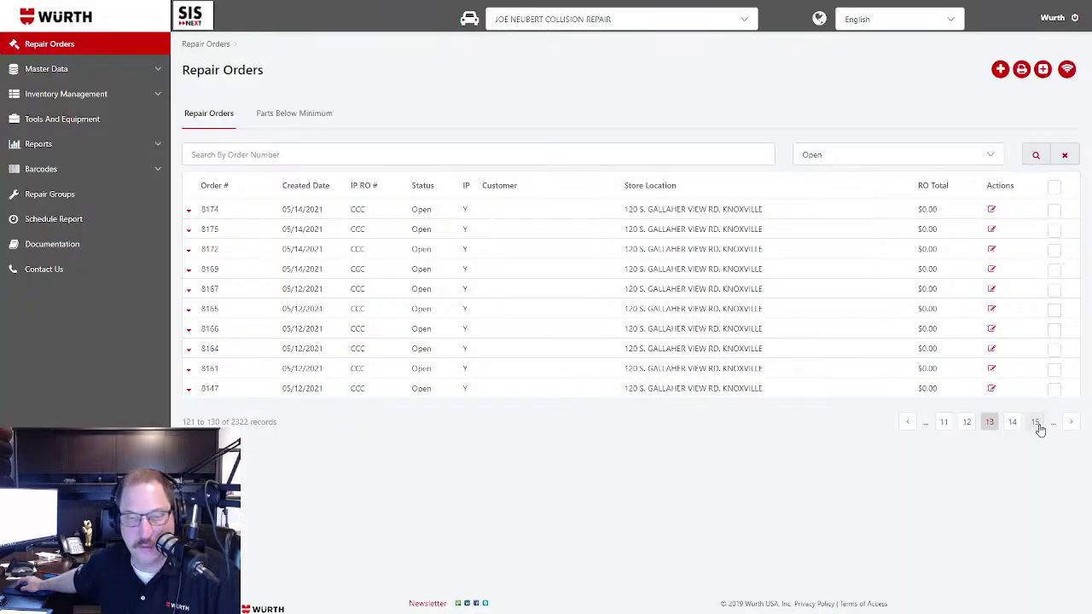
click(1040, 426)
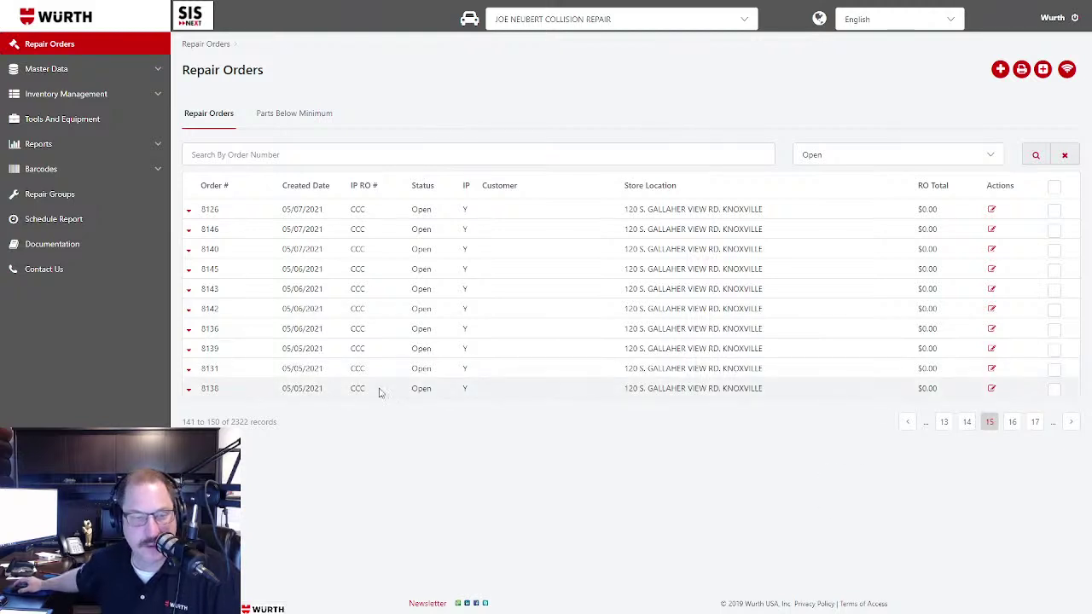
click(990, 389)
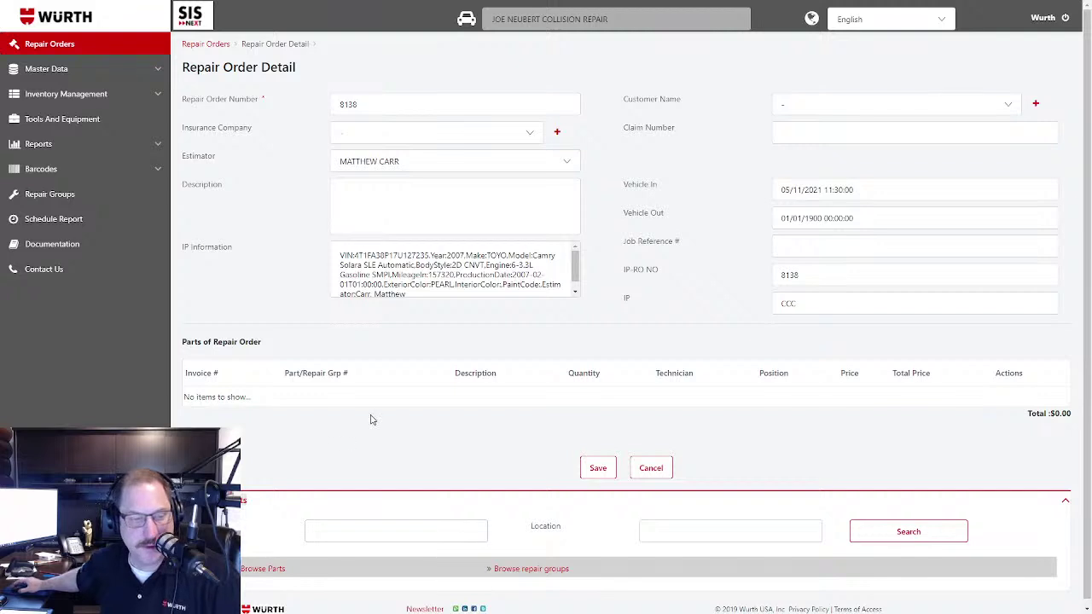
Step: Search for part 150155507 and add it to the repair order
scroll(350, 461, down, 1)
click(350, 524)
text(150155512)
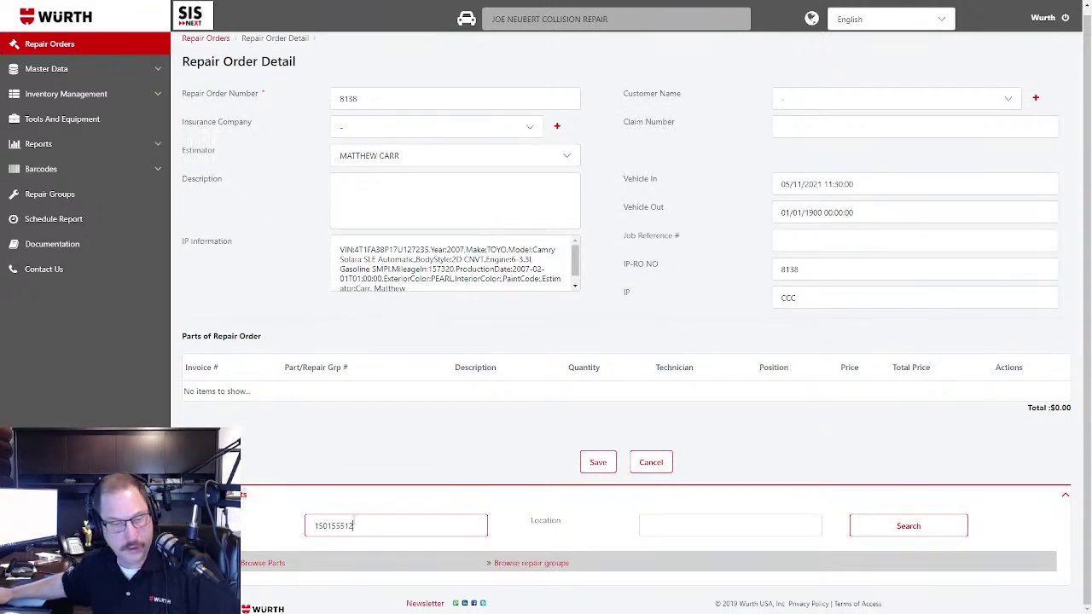
text(07)
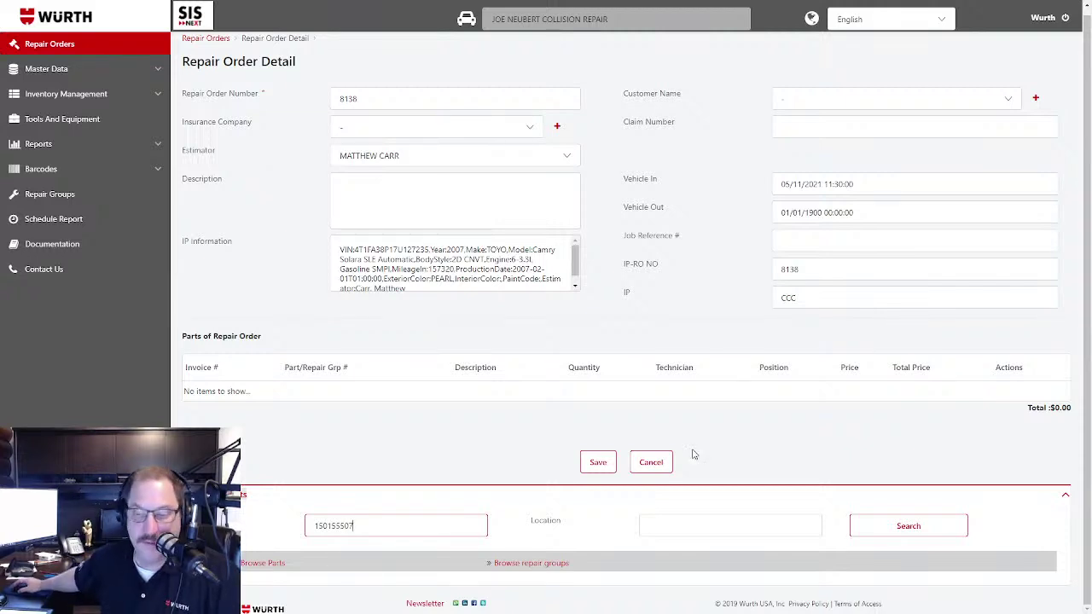
click(898, 528)
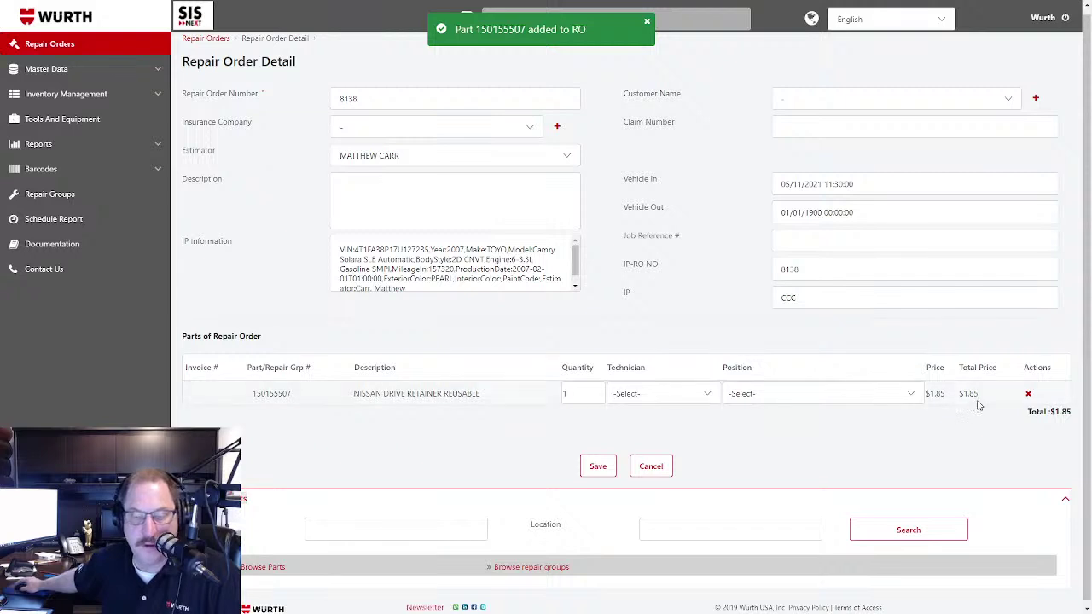
Step: Set the quantity of the NISSAN DRIVE RETAINER REUSABLE line on the repair order to 10
click(583, 393)
text(0)
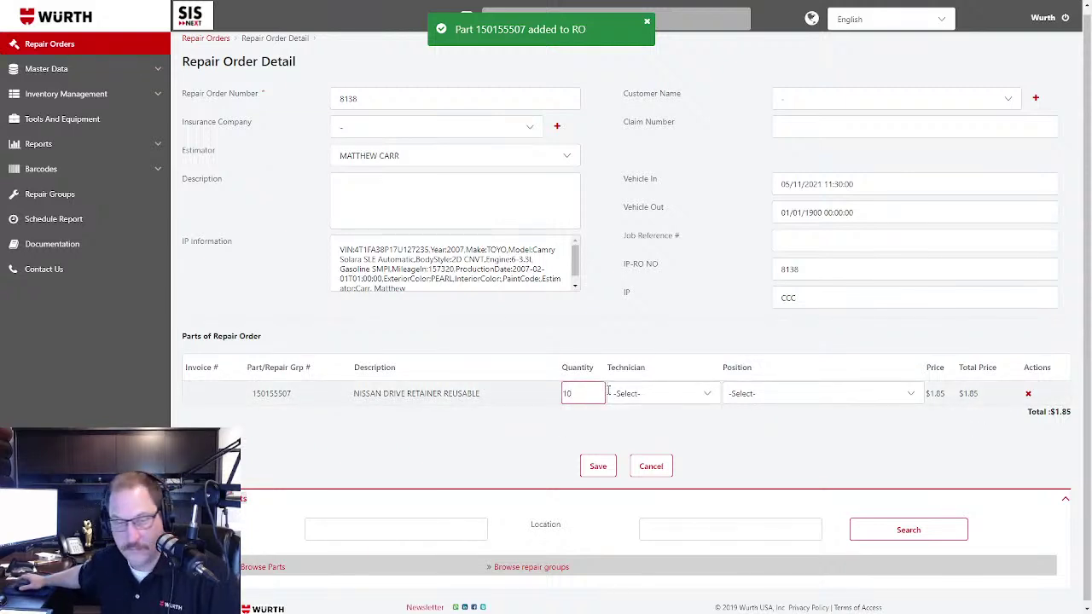
click(597, 340)
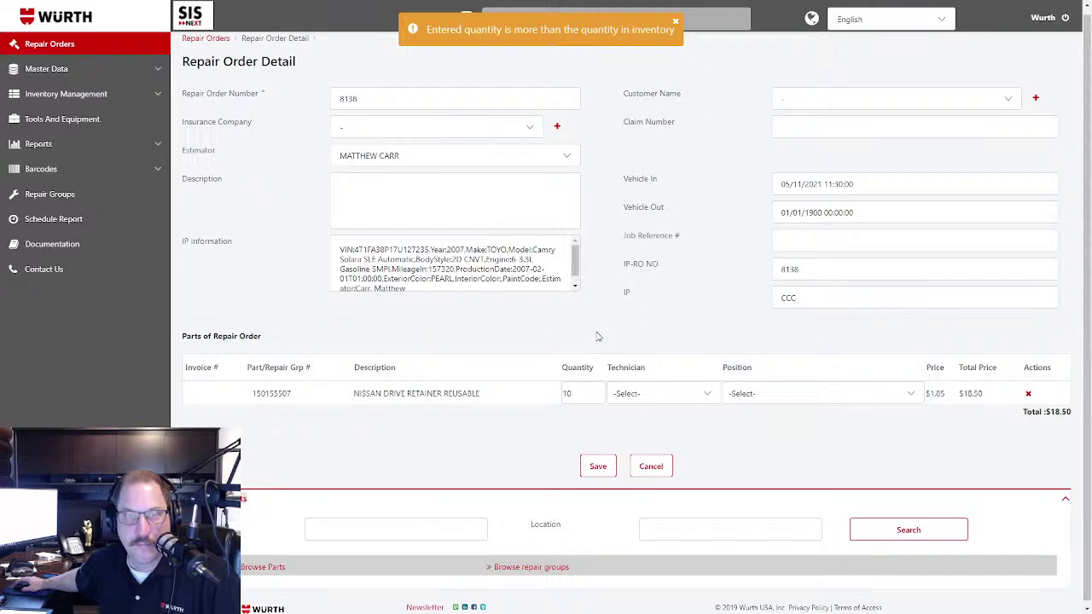
Step: Assign the last listed estimator and save the repair order, then reopen it to review its saved details and exit without changes
click(402, 160)
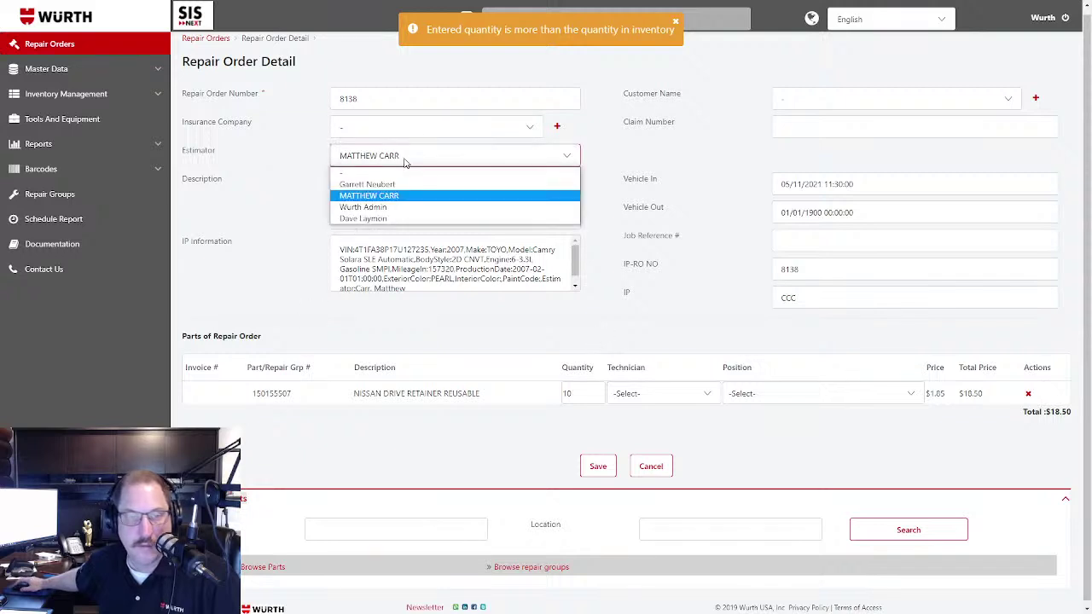
click(395, 220)
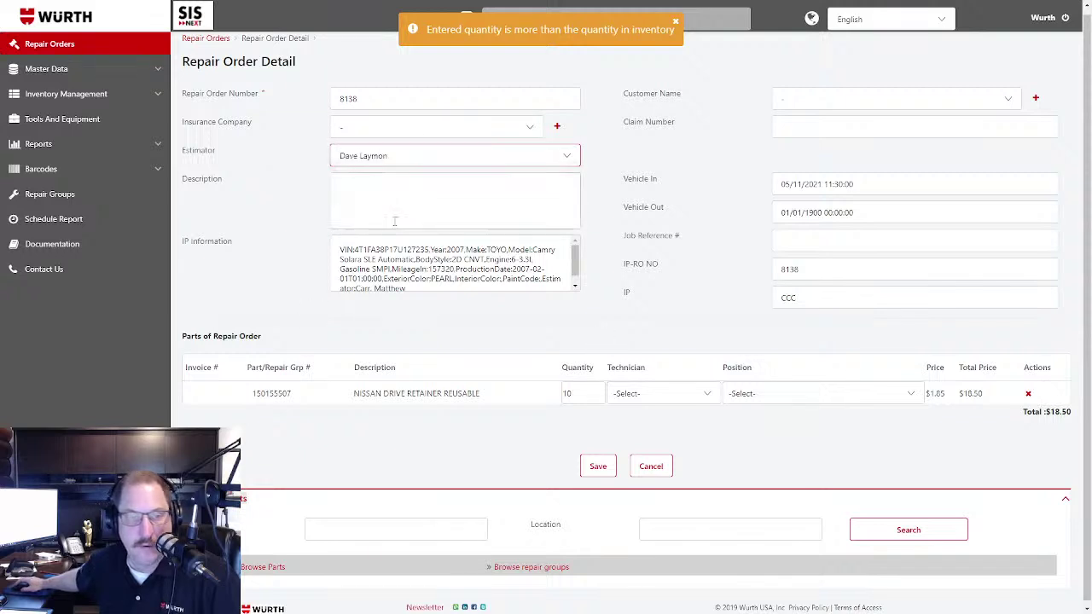
click(598, 467)
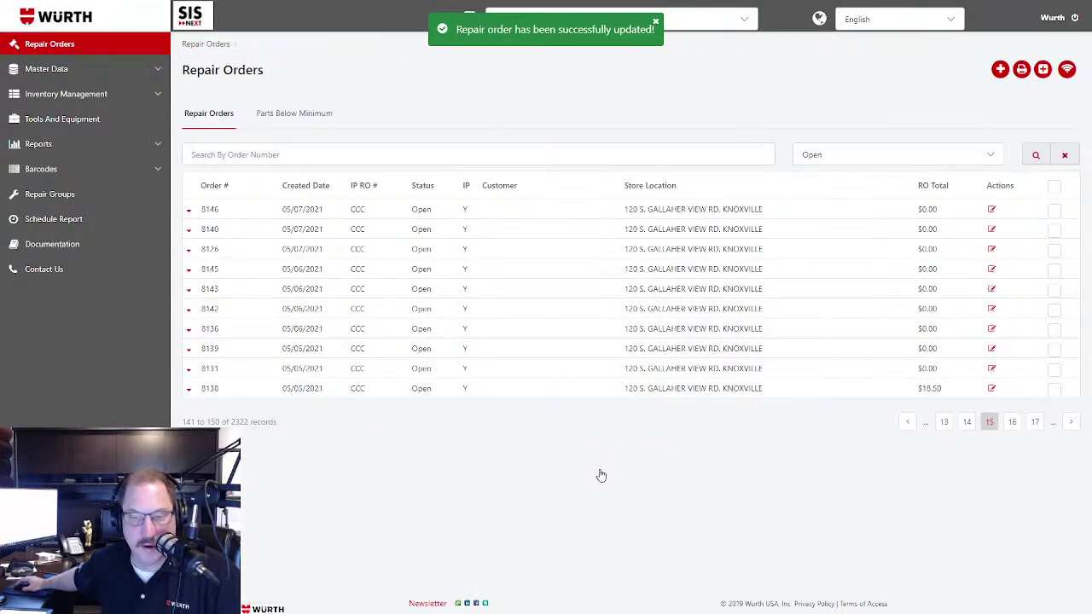
click(992, 390)
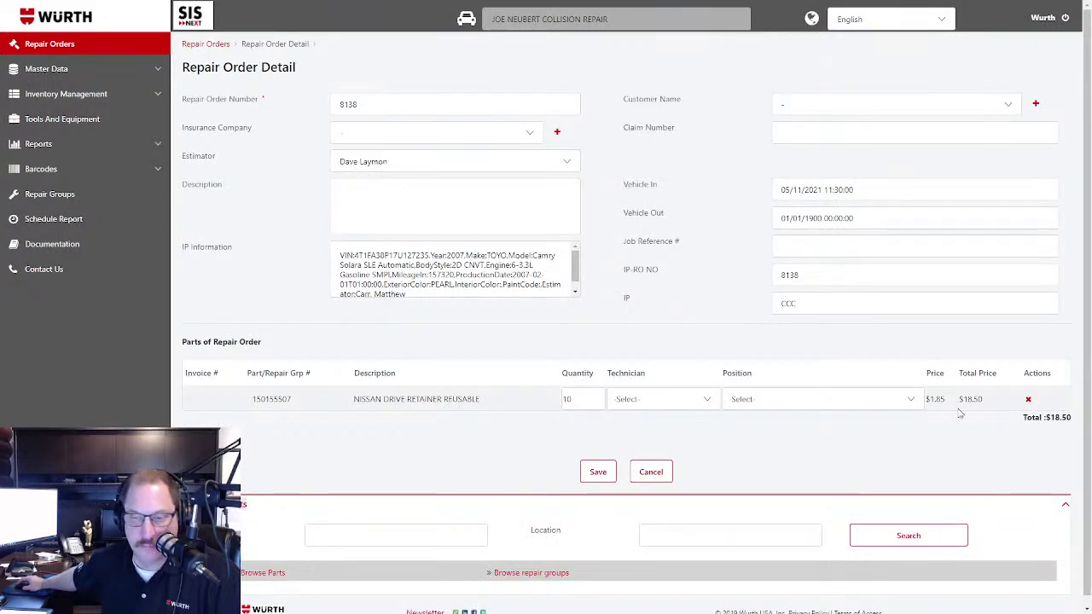
click(646, 472)
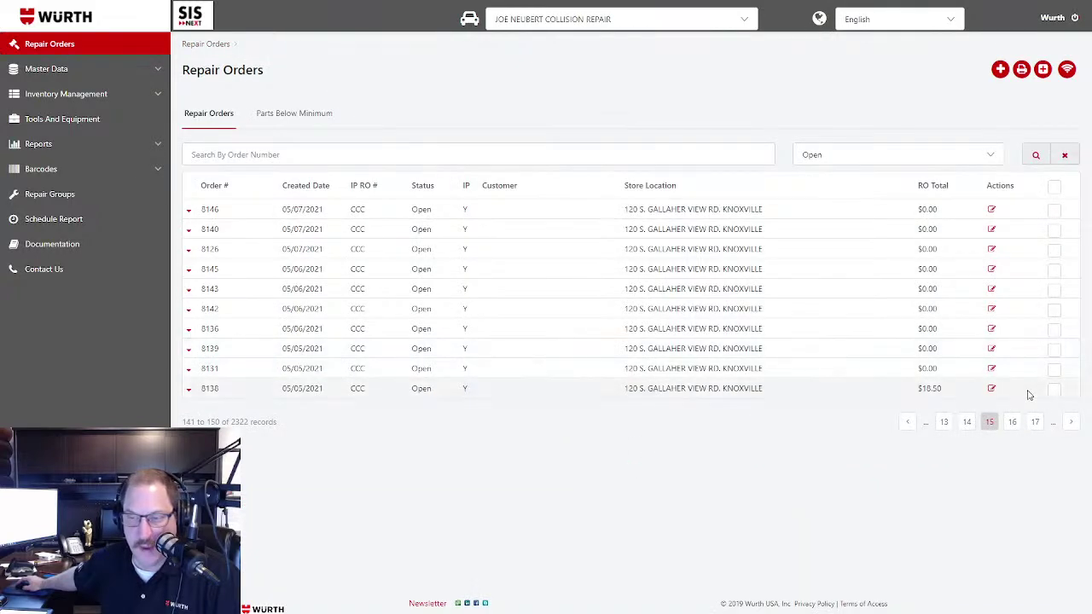
Step: Select the updated repair order, download its invoice in the Standard print format, and close the invoice PDF after viewing it
click(1054, 390)
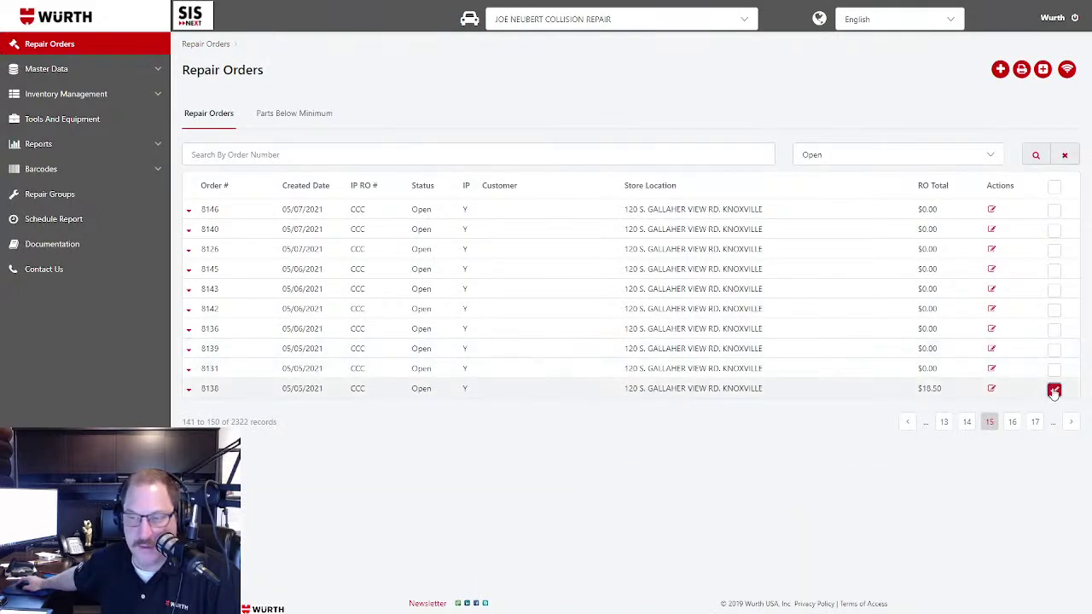
click(1023, 75)
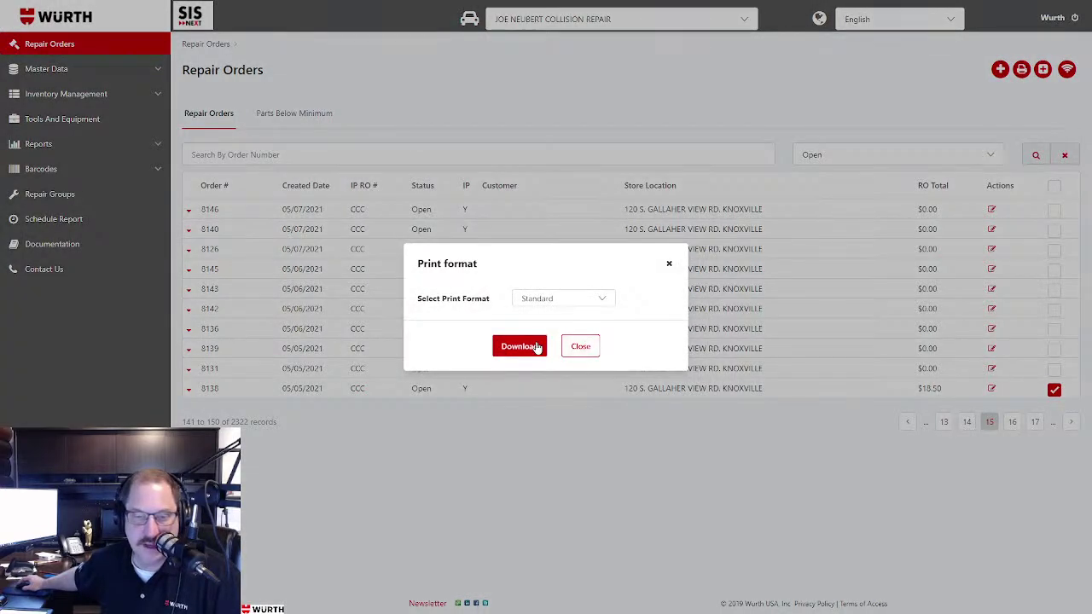
click(519, 346)
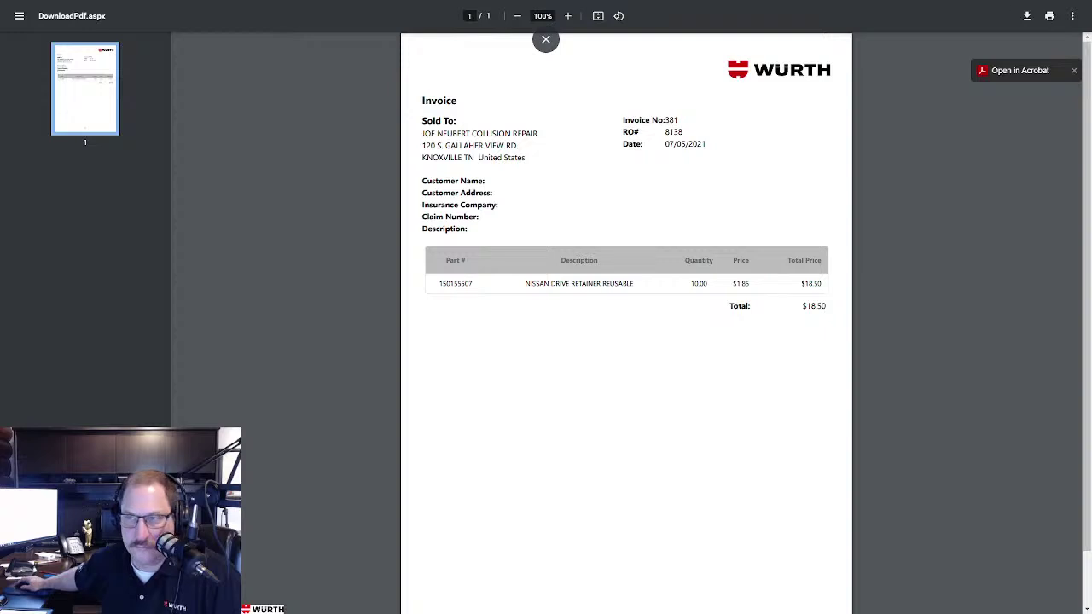
click(545, 41)
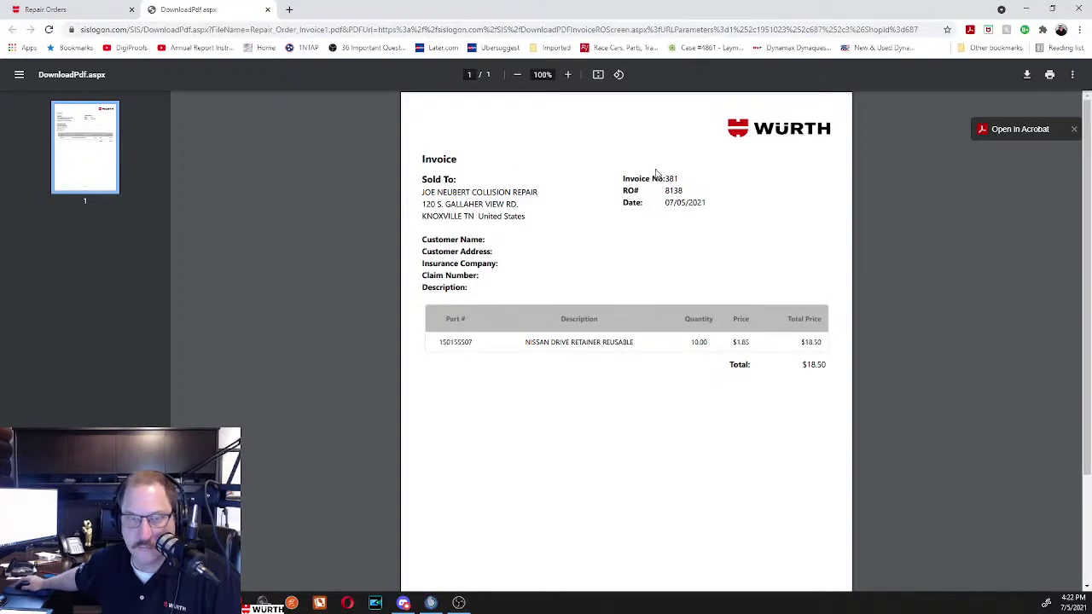
click(267, 9)
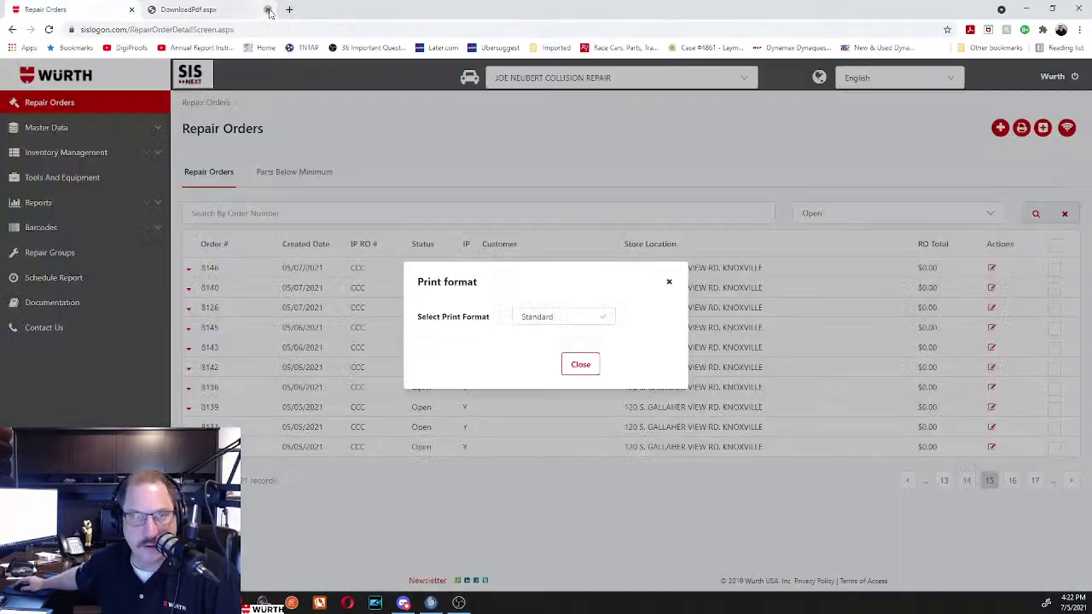
Step: Change the invoice print format to Extended and download the repair order's invoice again
click(571, 322)
click(570, 356)
click(521, 368)
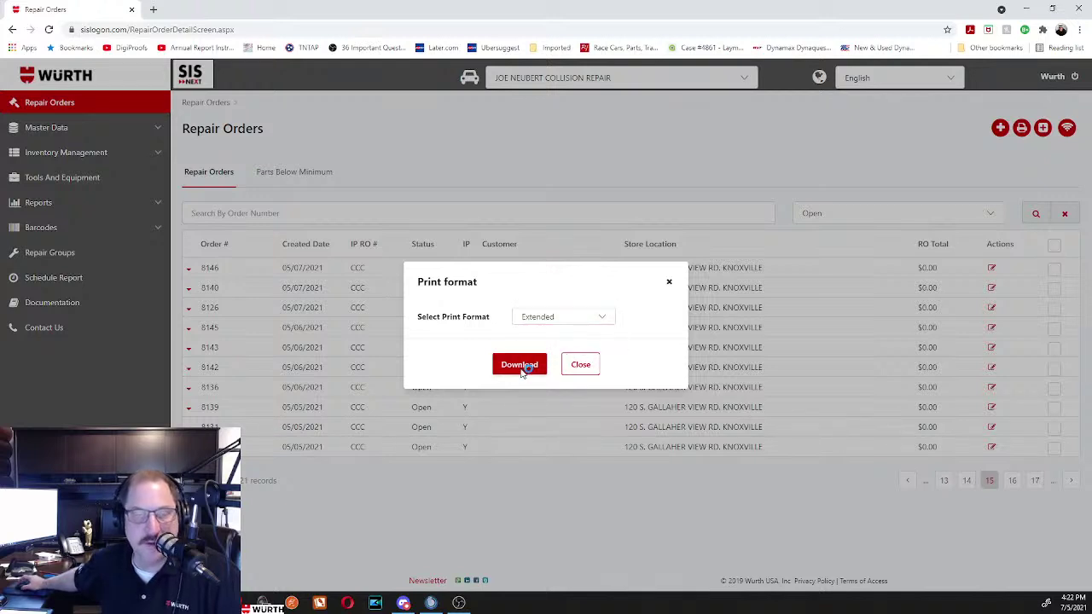